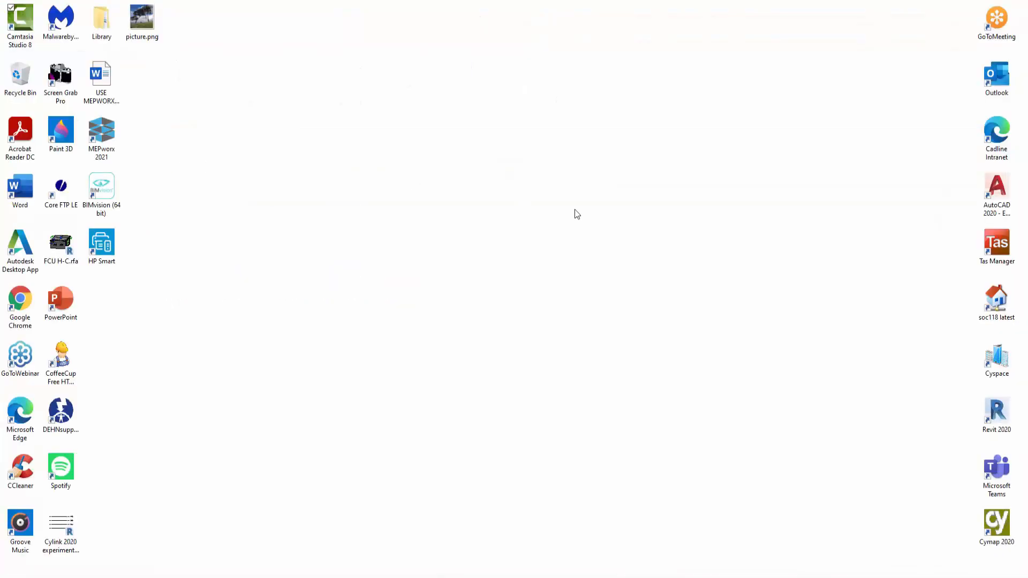
Step: In the piping database's selection rules, open the "LT Heating 55/45 deg Fusiotherm Crown SA insulation" rule for editing
{"action": "left_click", "coordinate": [649, 154]}
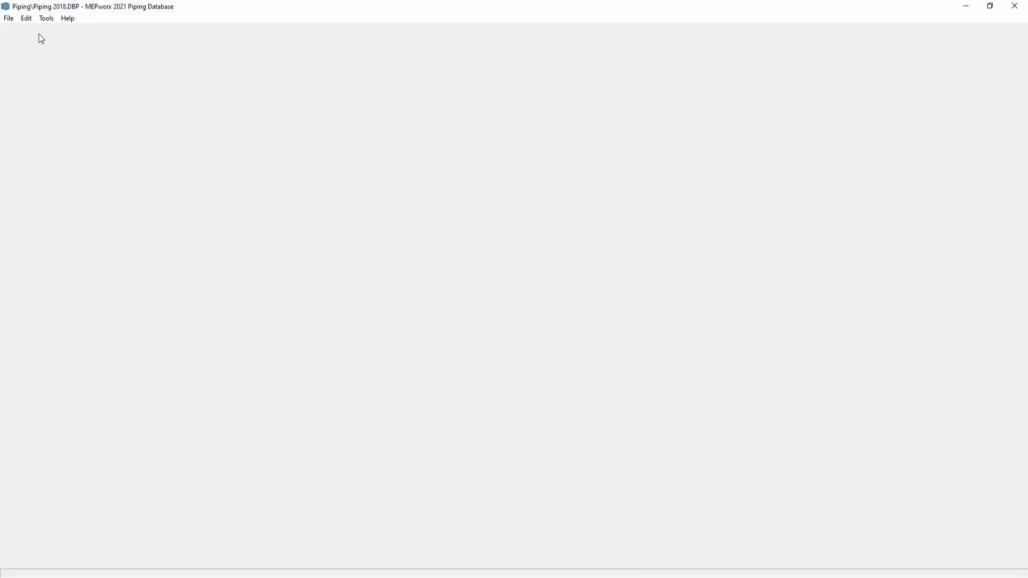
{"action": "left_click", "coordinate": [27, 19]}
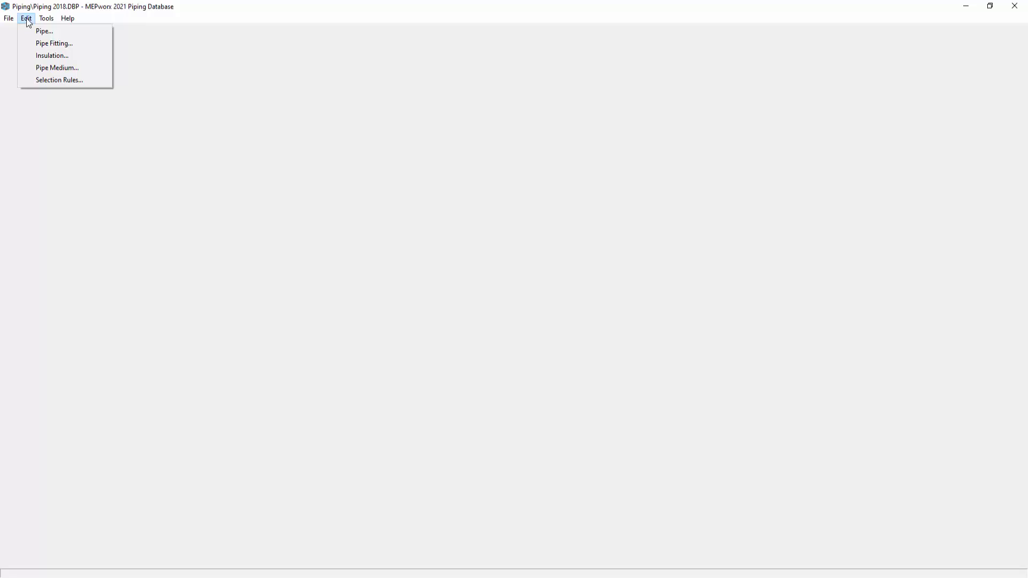
{"action": "left_click", "coordinate": [30, 79]}
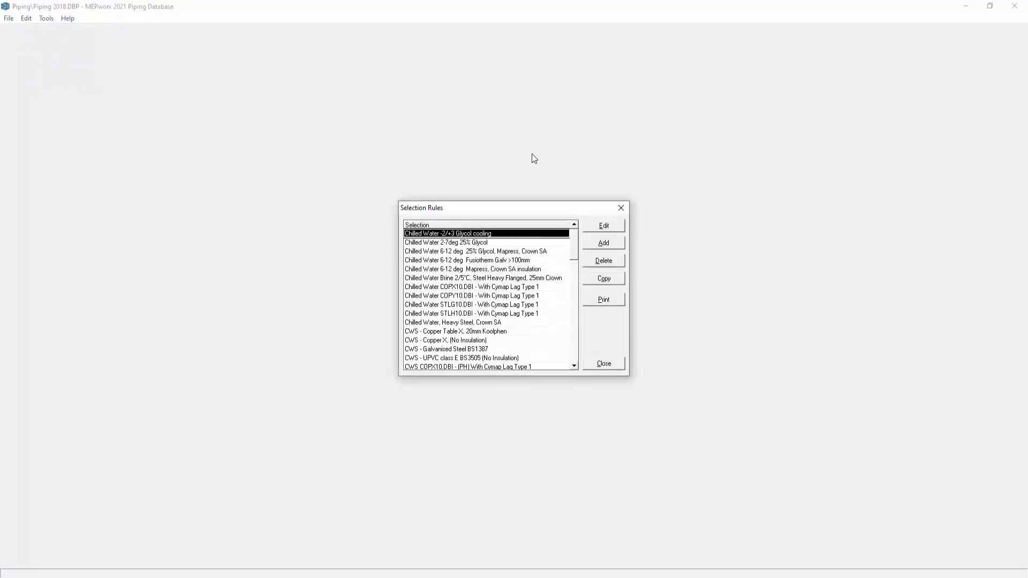
{"action": "left_click_drag", "start_coordinate": [544, 210], "coordinate": [507, 132]}
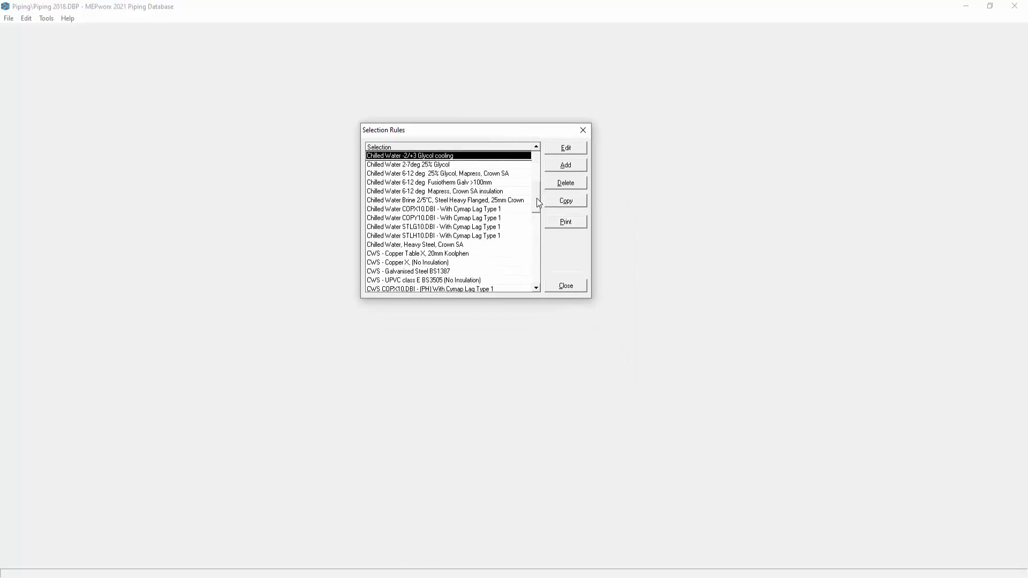
{"action": "scroll", "coordinate": [536, 227], "scroll_direction": "down", "scroll_amount": 8}
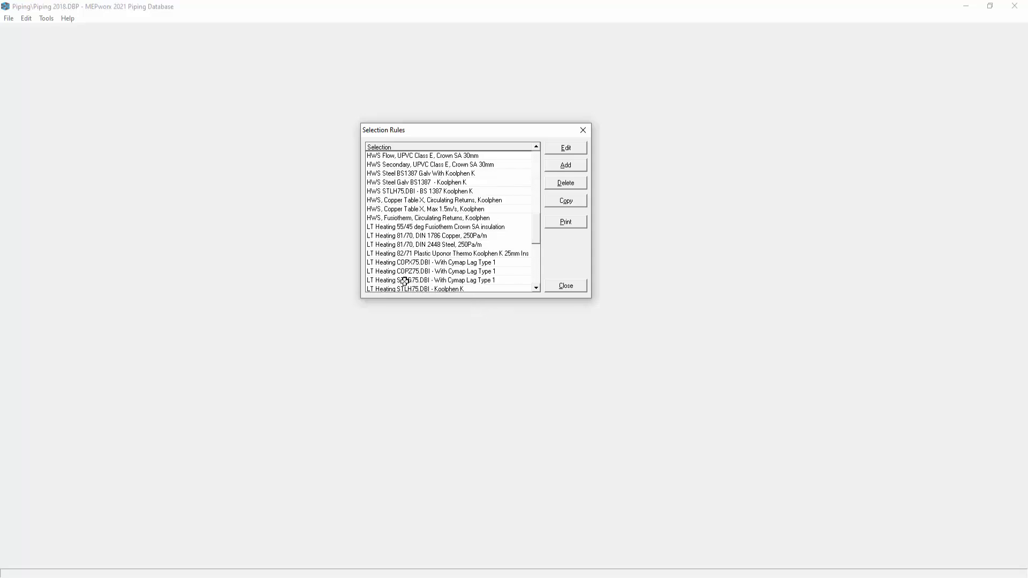
{"action": "left_click", "coordinate": [415, 227]}
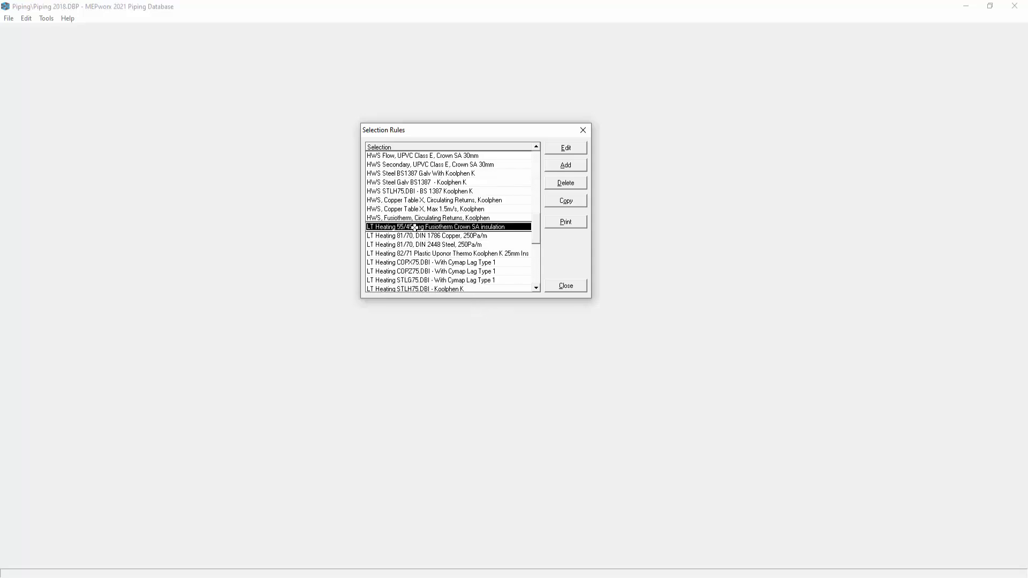
{"action": "left_click", "coordinate": [571, 149]}
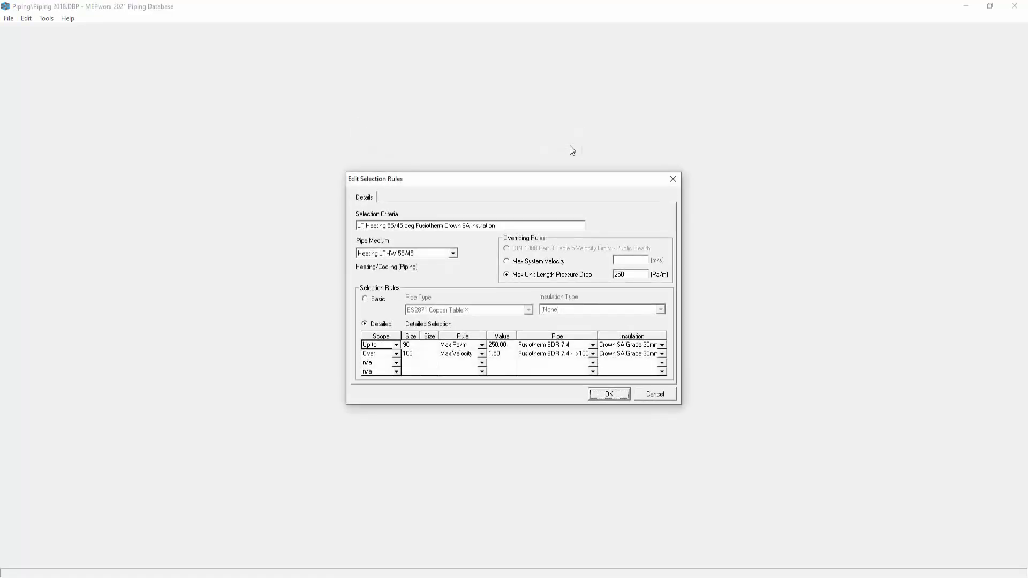
Step: Review the heating rule's selection criteria name, the available pipe media and the maximum unit length pressure drop
{"action": "double_click", "coordinate": [507, 224]}
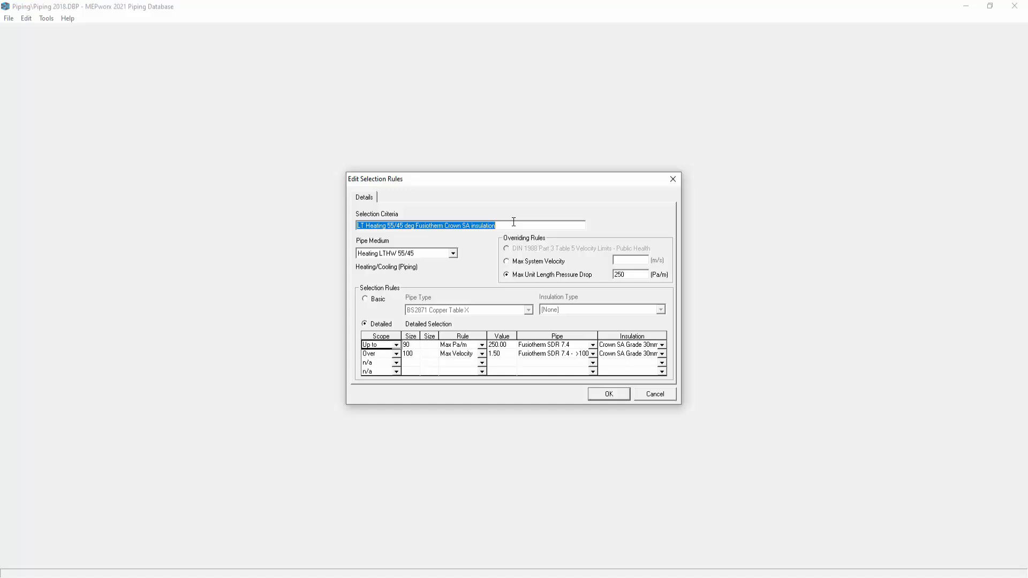
{"action": "left_click", "coordinate": [453, 254]}
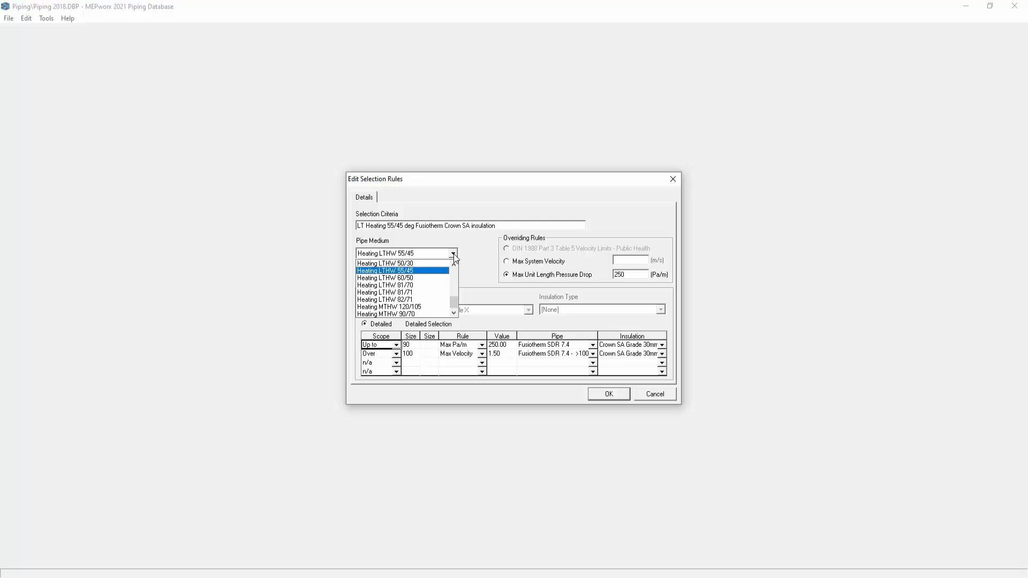
{"action": "left_click", "coordinate": [454, 254]}
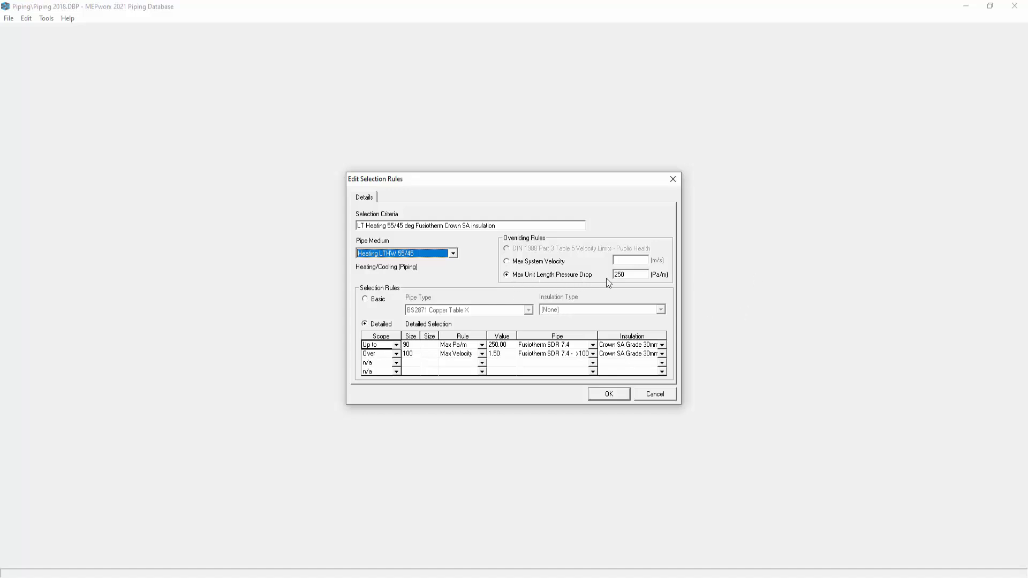
{"action": "double_click", "coordinate": [629, 276]}
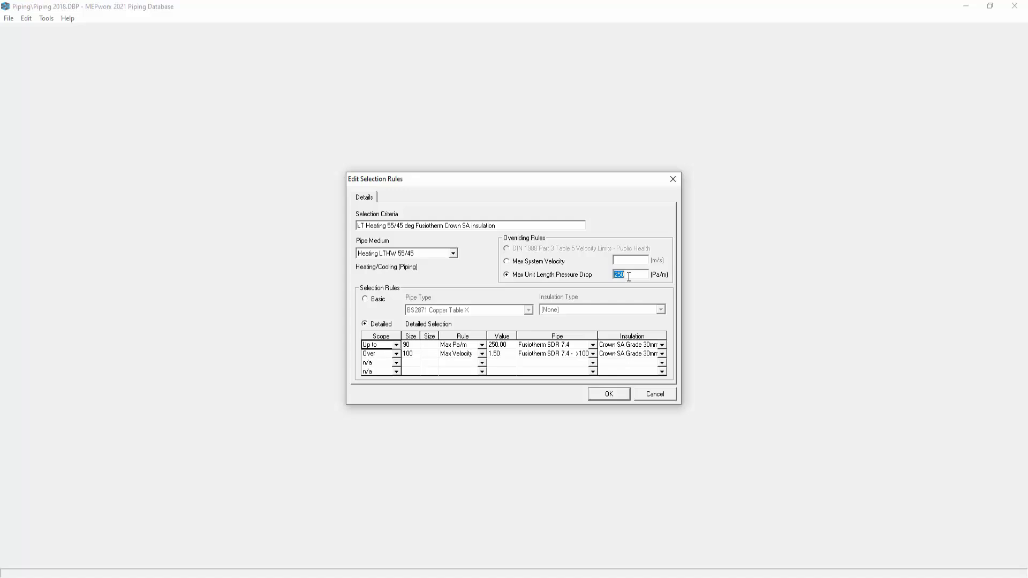
Step: Try switching the overriding rule to Max System Velocity and back to Max Unit Length Pressure Drop, and close the selection rules without saving
{"action": "left_click", "coordinate": [533, 262]}
{"action": "left_click", "coordinate": [629, 260]}
{"action": "left_click", "coordinate": [506, 277]}
{"action": "left_click", "coordinate": [646, 394]}
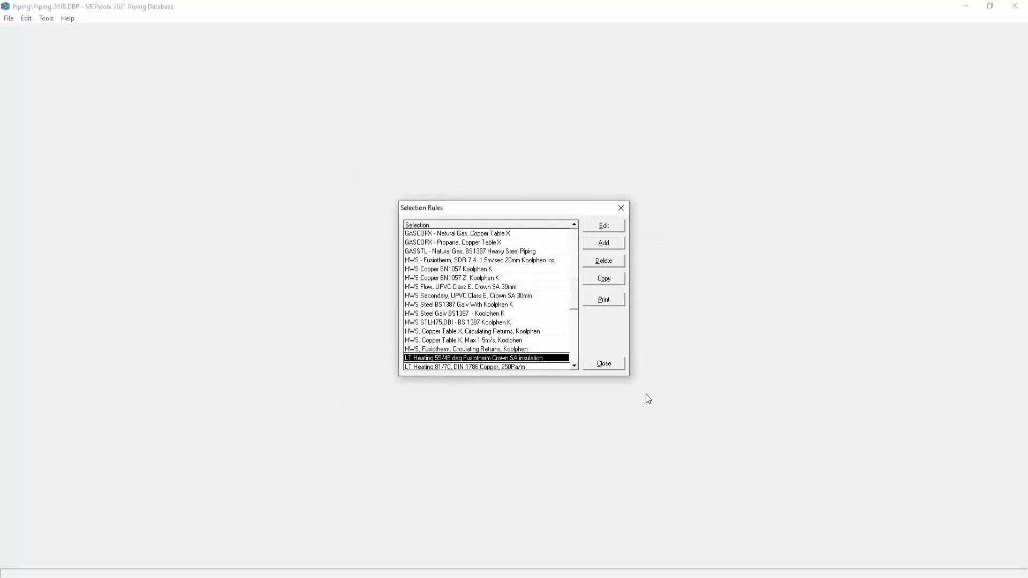
{"action": "left_click", "coordinate": [605, 364]}
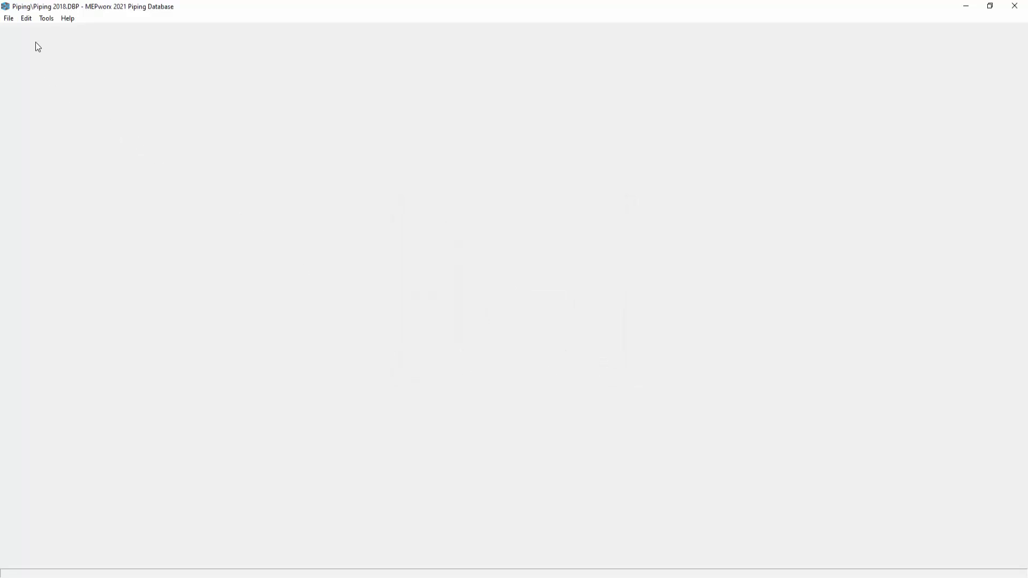
Step: Open the Copper EN1057 Table X pipe type from the pipe list for editing
{"action": "left_click", "coordinate": [25, 19]}
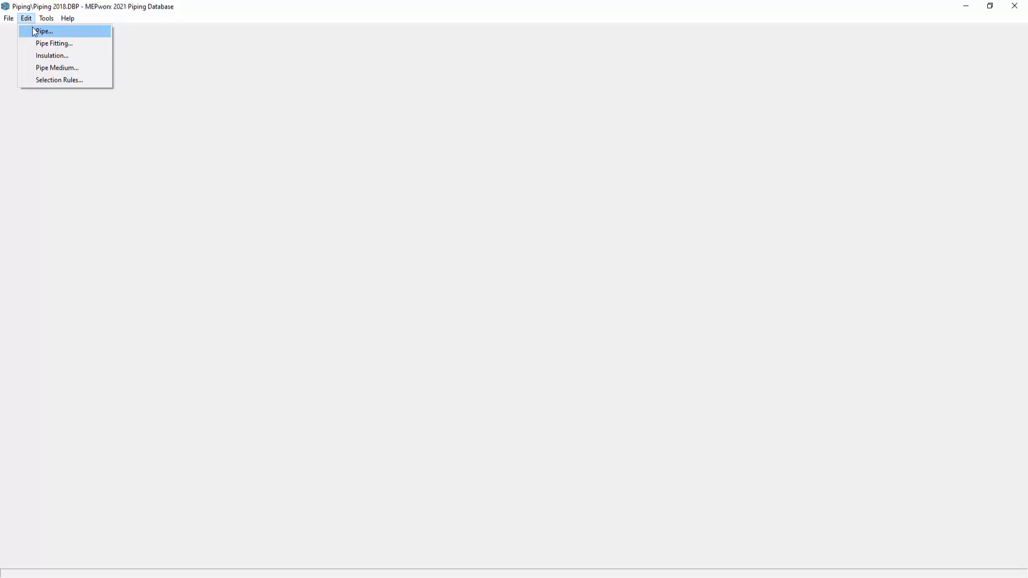
{"action": "left_click", "coordinate": [40, 31]}
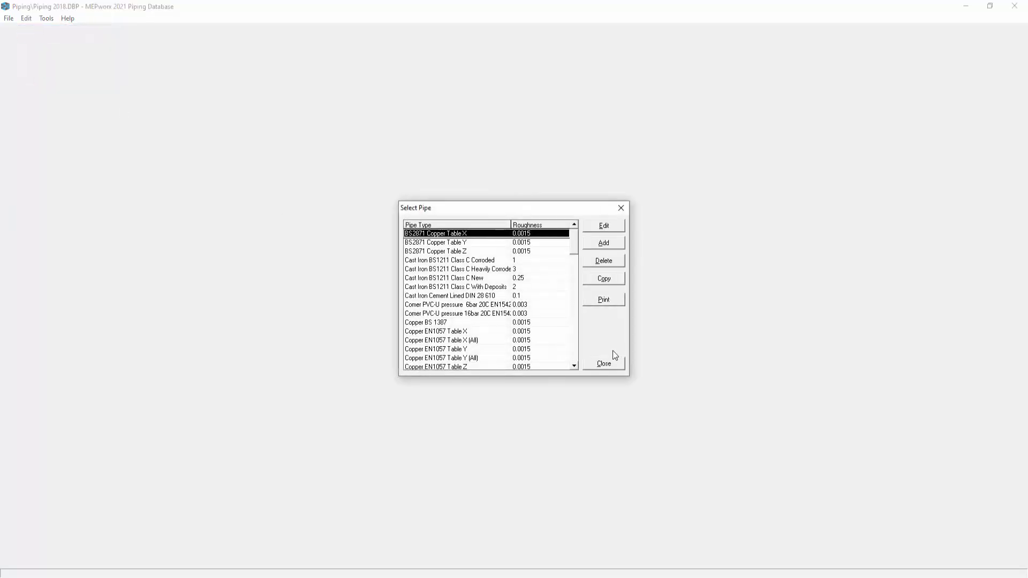
{"action": "left_click", "coordinate": [443, 332]}
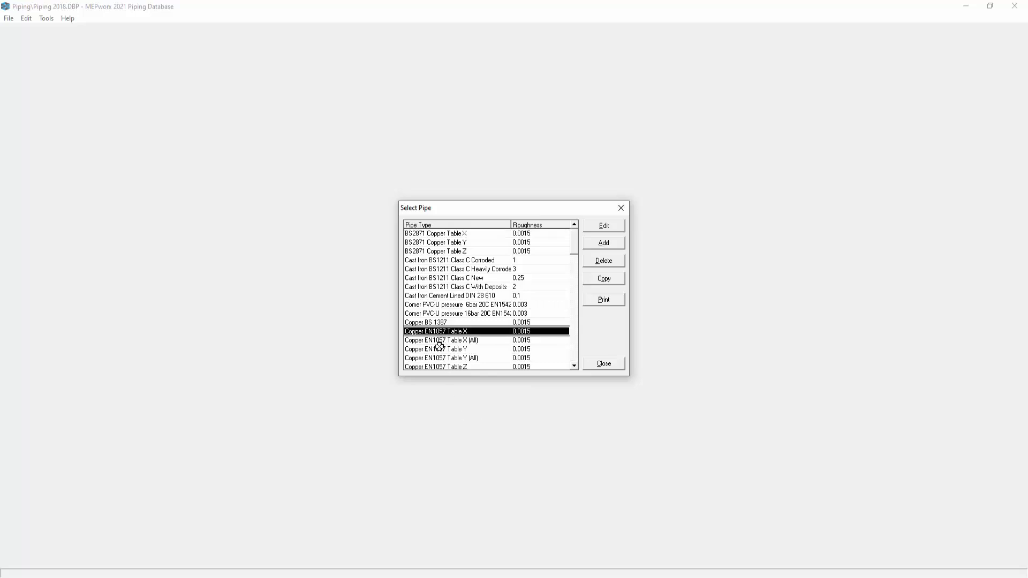
{"action": "left_click", "coordinate": [604, 227]}
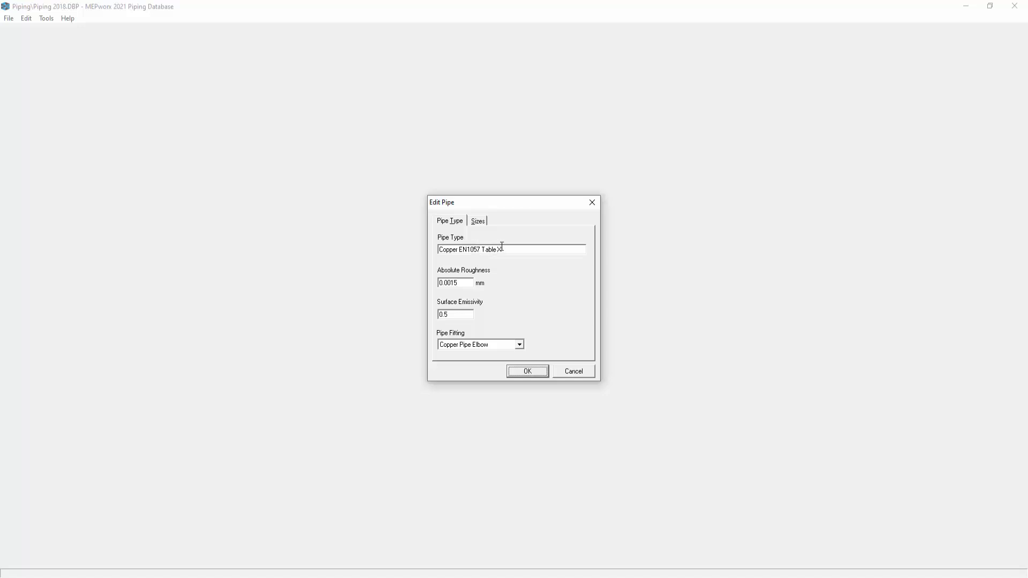
Step: Review the copper pipe's name, absolute roughness, surface emissivity, fitting options and size table, and close the pipe list
{"action": "left_click_drag", "start_coordinate": [502, 247], "coordinate": [439, 249]}
{"action": "double_click", "coordinate": [465, 283]}
{"action": "double_click", "coordinate": [451, 314]}
{"action": "left_click", "coordinate": [520, 344]}
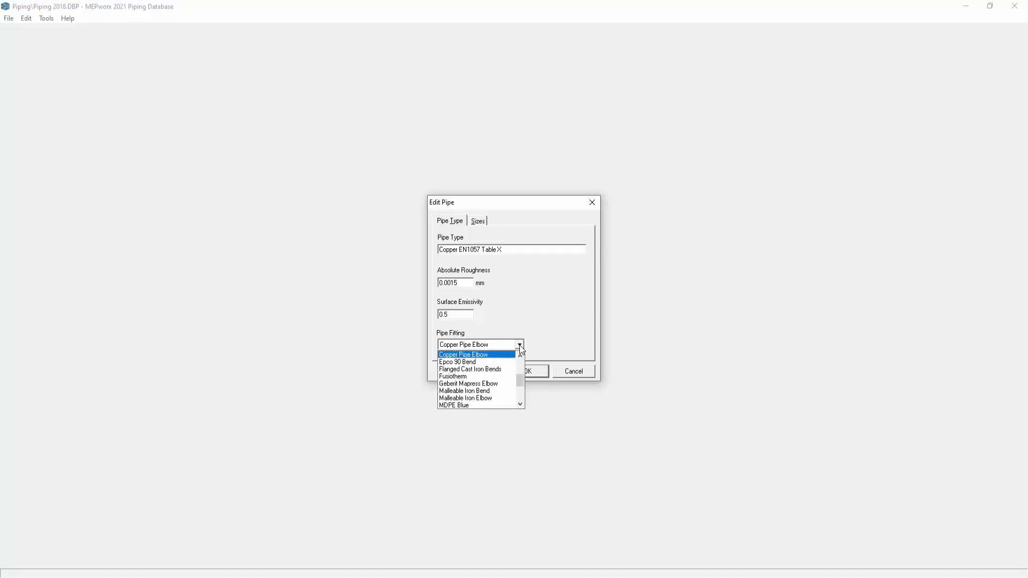
{"action": "left_click", "coordinate": [520, 345]}
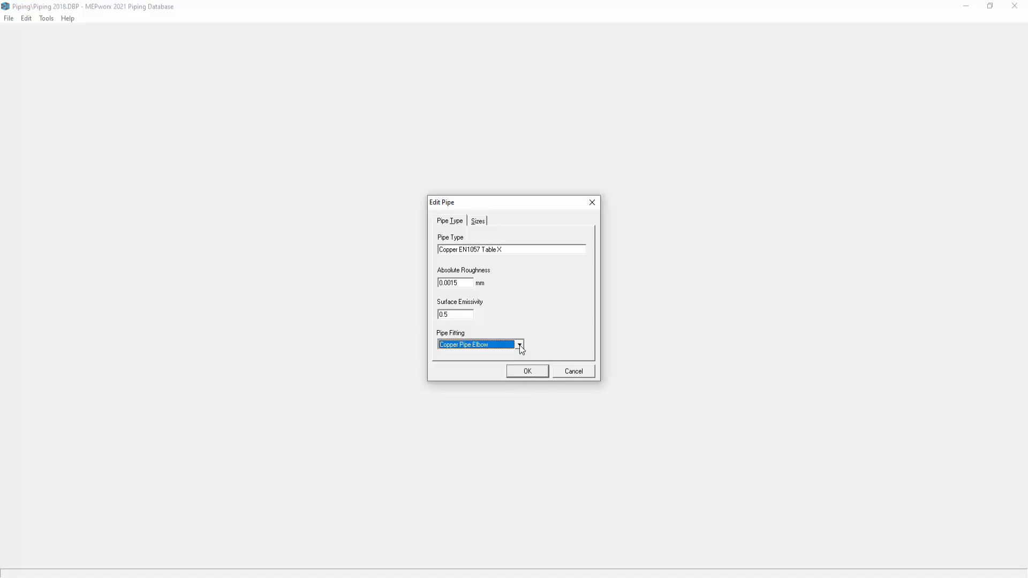
{"action": "left_click", "coordinate": [477, 221]}
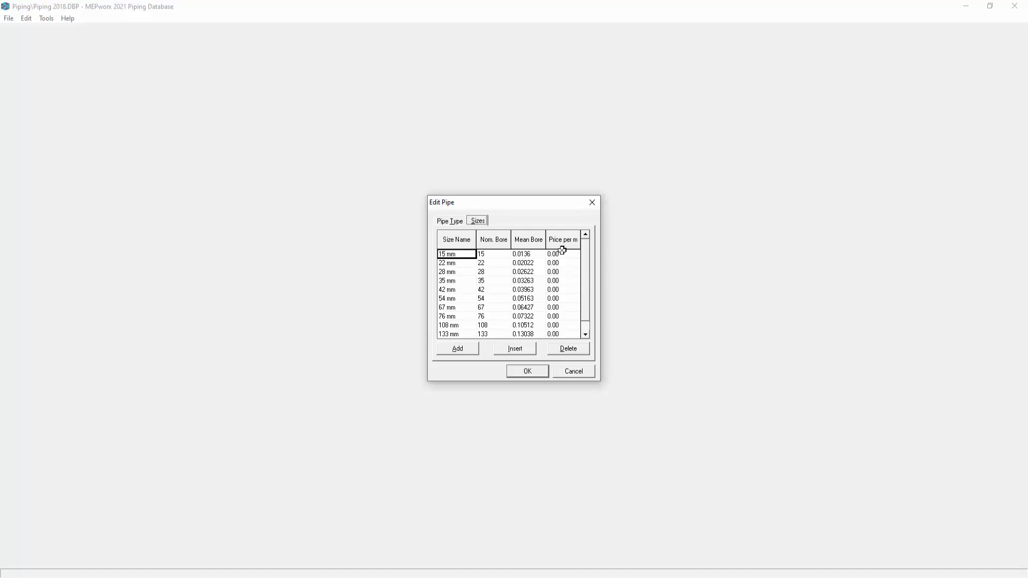
{"action": "left_click", "coordinate": [528, 372]}
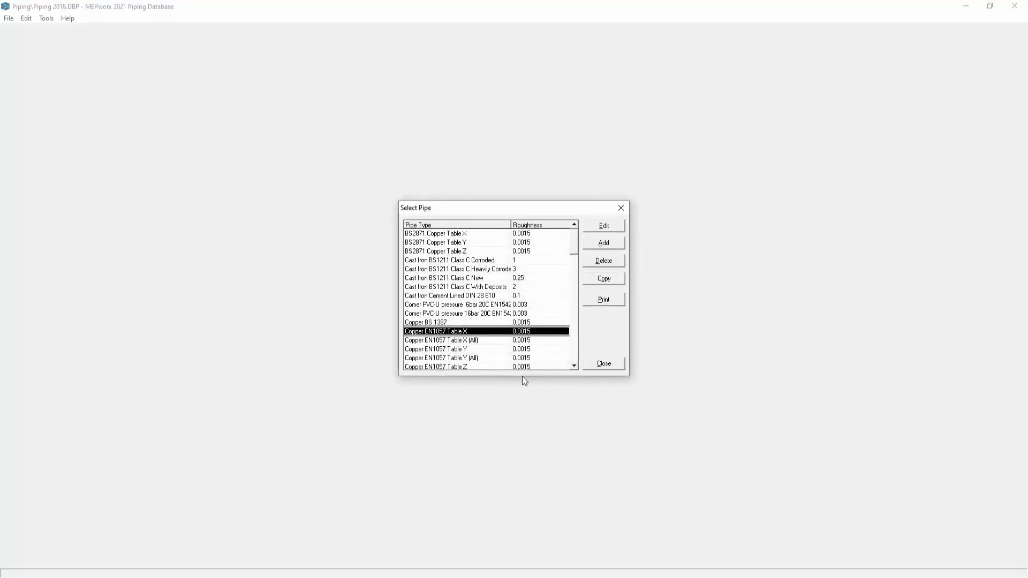
{"action": "left_click", "coordinate": [602, 364]}
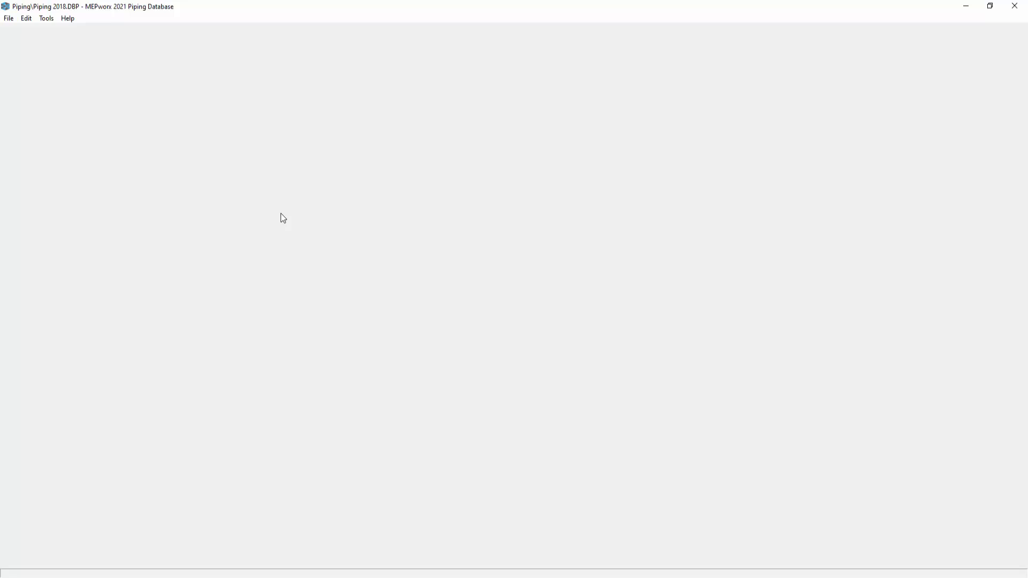
Step: Examine the size ranges and K factors of the Comer PVC-U 90Elbow 16bar pipe fitting, and close the fitting list
{"action": "left_click", "coordinate": [25, 18]}
{"action": "left_click", "coordinate": [32, 42]}
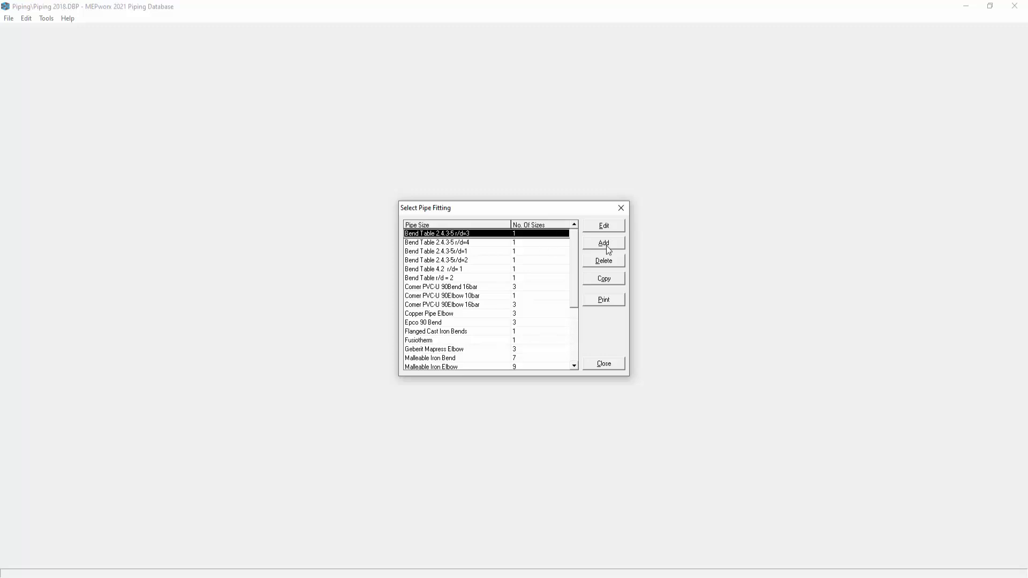
{"action": "left_click", "coordinate": [448, 304]}
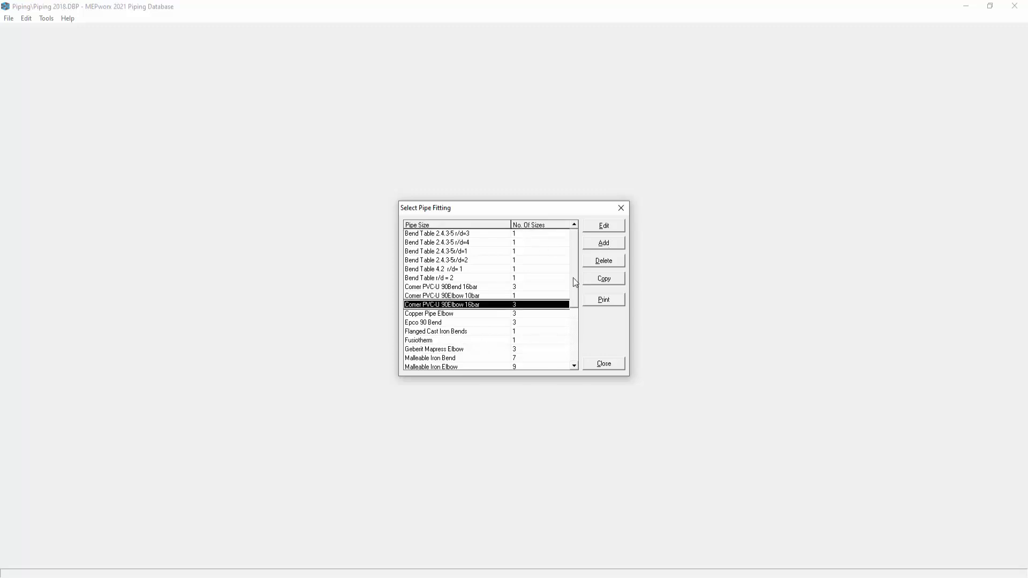
{"action": "left_click", "coordinate": [596, 226]}
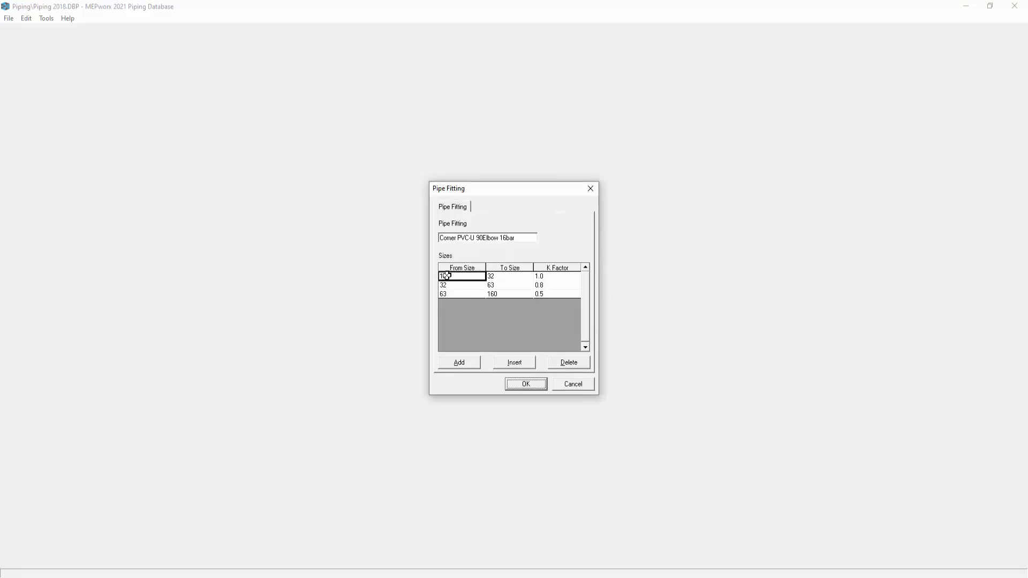
{"action": "left_click", "coordinate": [527, 385]}
{"action": "left_click", "coordinate": [594, 369]}
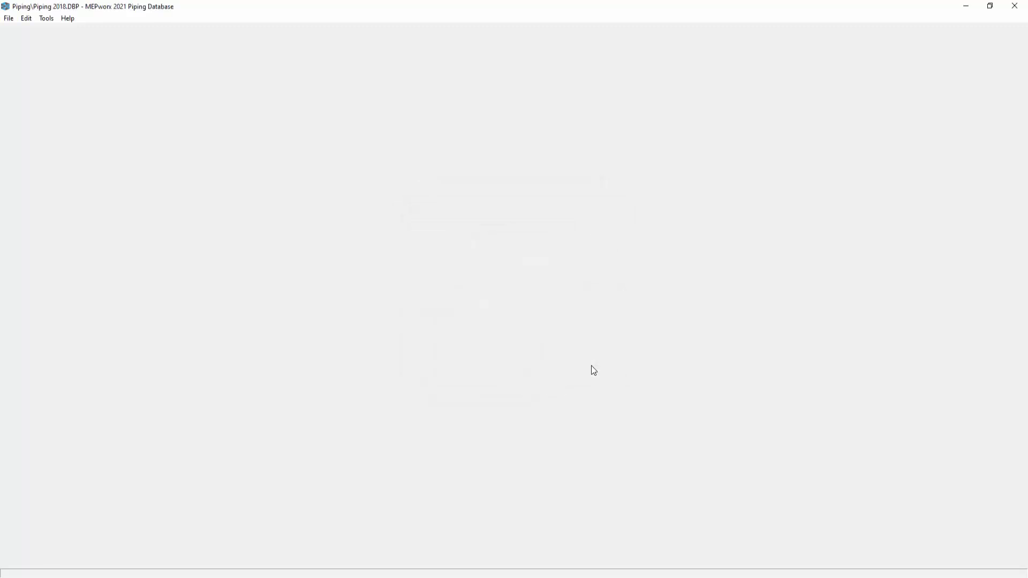
Step: Widen the insulation list's name column and open the Armaflex HT 32mm (HWS) insulation for editing
{"action": "left_click", "coordinate": [26, 19]}
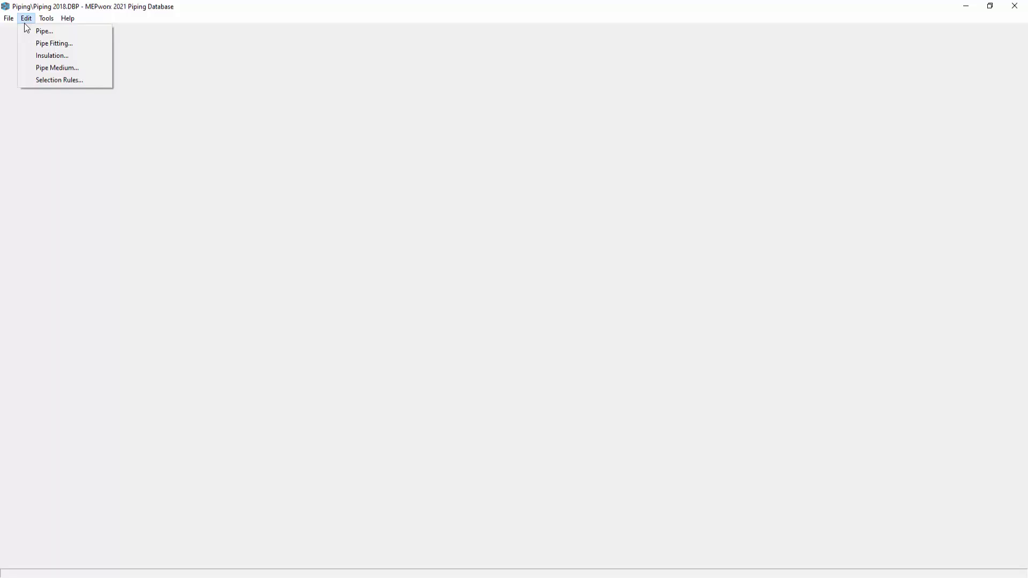
{"action": "left_click", "coordinate": [37, 55]}
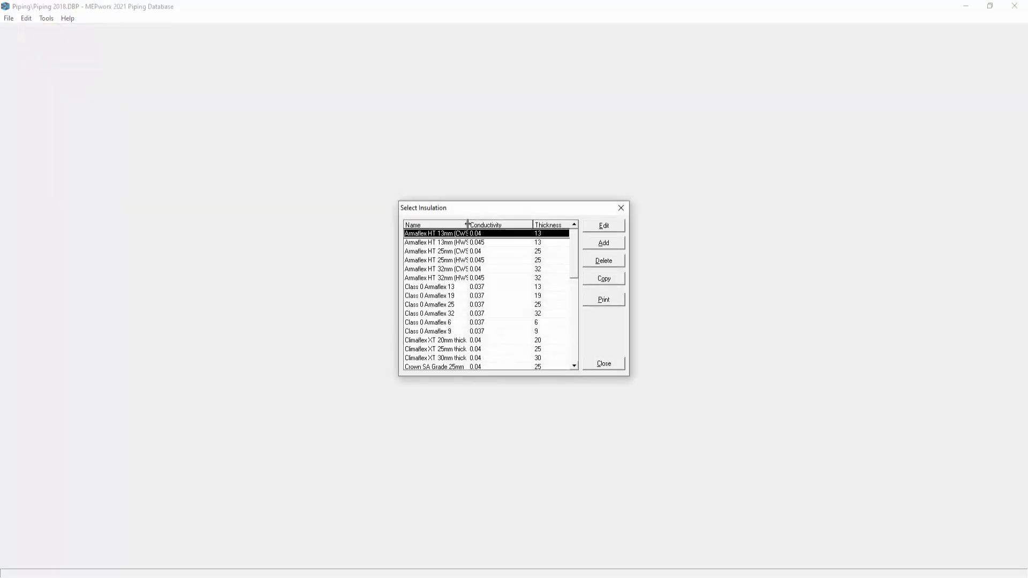
{"action": "left_click_drag", "start_coordinate": [468, 225], "coordinate": [521, 225]}
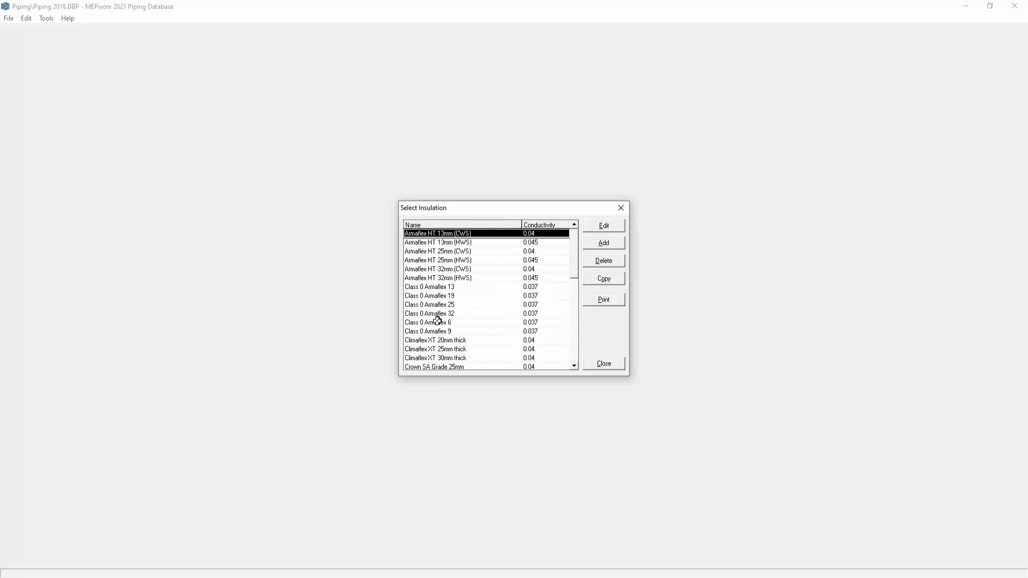
{"action": "left_click", "coordinate": [444, 279]}
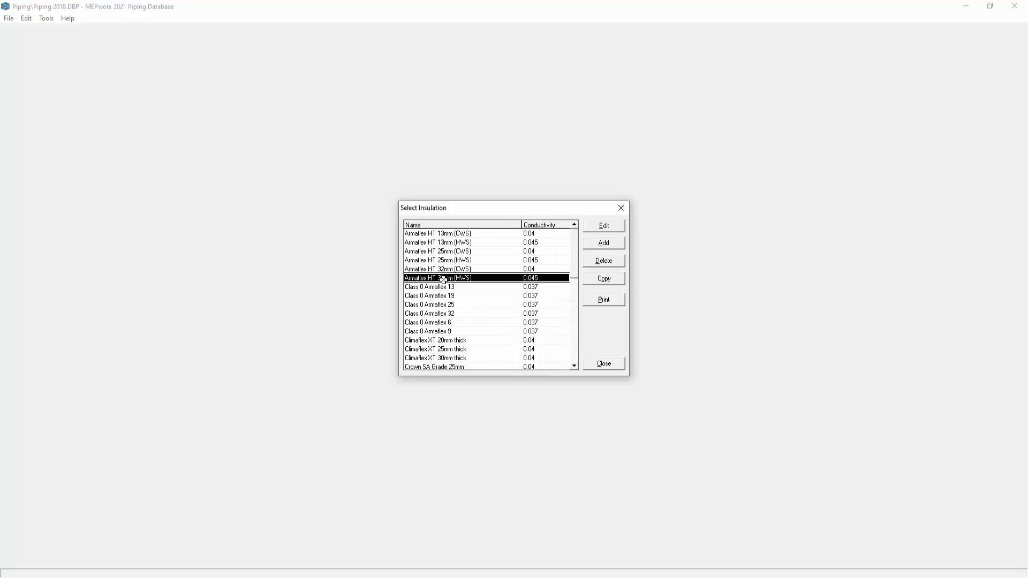
{"action": "left_click", "coordinate": [604, 226]}
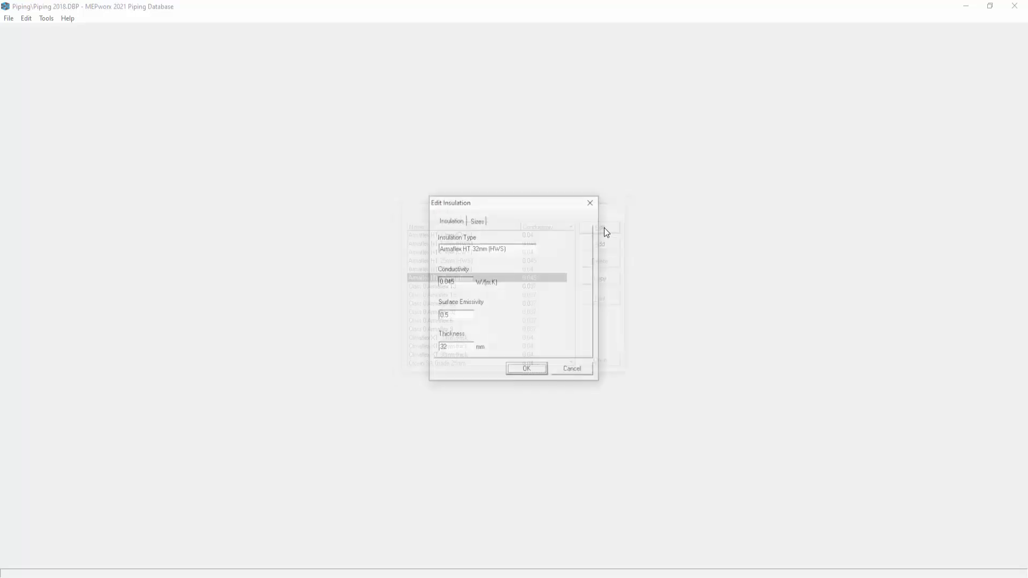
Step: Review the Armaflex insulation's conductivity, surface emissivity and thickness, and close the insulation list
{"action": "double_click", "coordinate": [456, 282]}
{"action": "double_click", "coordinate": [451, 314]}
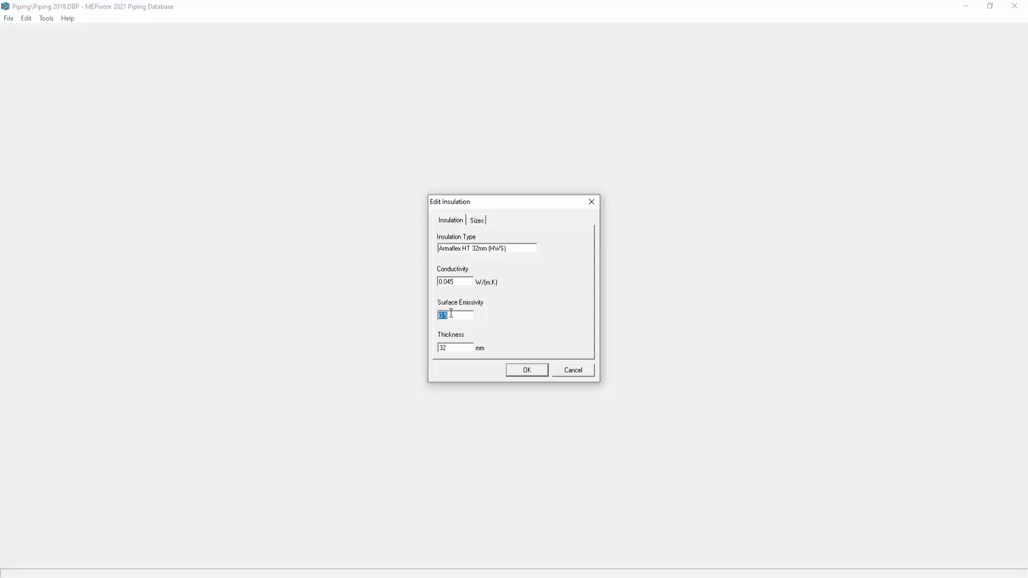
{"action": "double_click", "coordinate": [455, 348]}
{"action": "left_click", "coordinate": [515, 370]}
{"action": "left_click", "coordinate": [604, 364]}
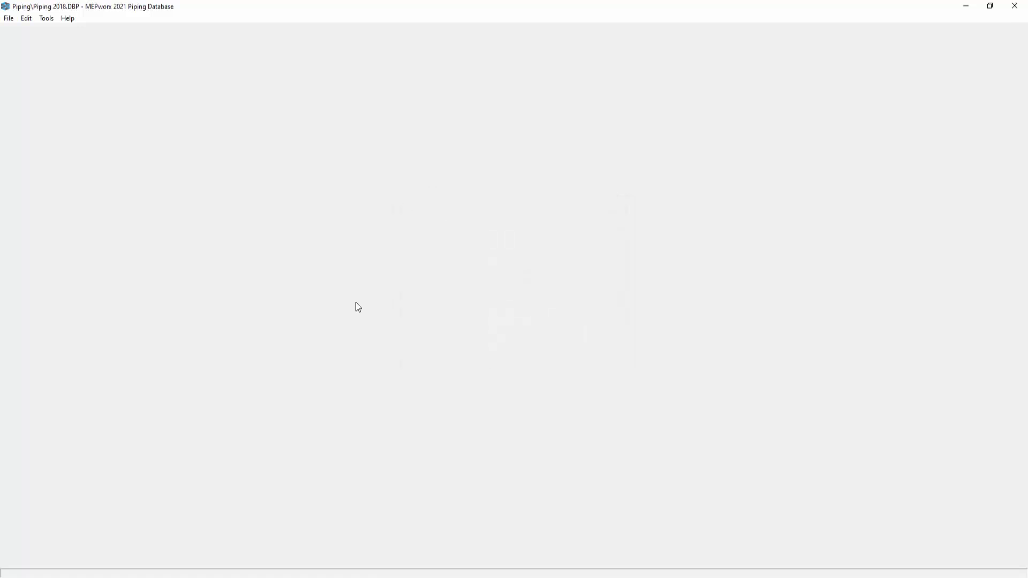
Step: Widen the pipe media list's name column and open the Heating LTHW 60/50 medium for editing
{"action": "left_click", "coordinate": [25, 22]}
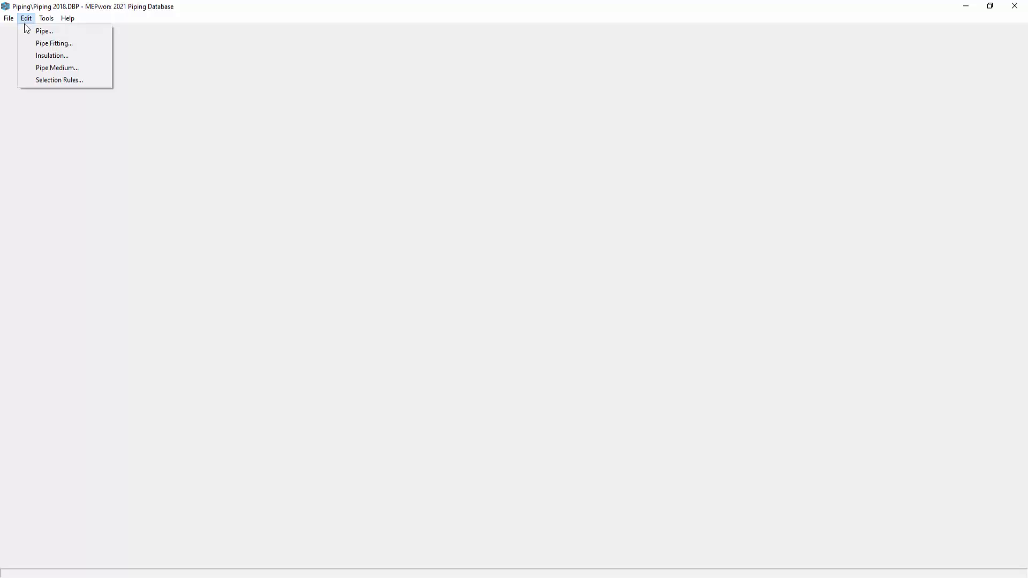
{"action": "left_click", "coordinate": [44, 73]}
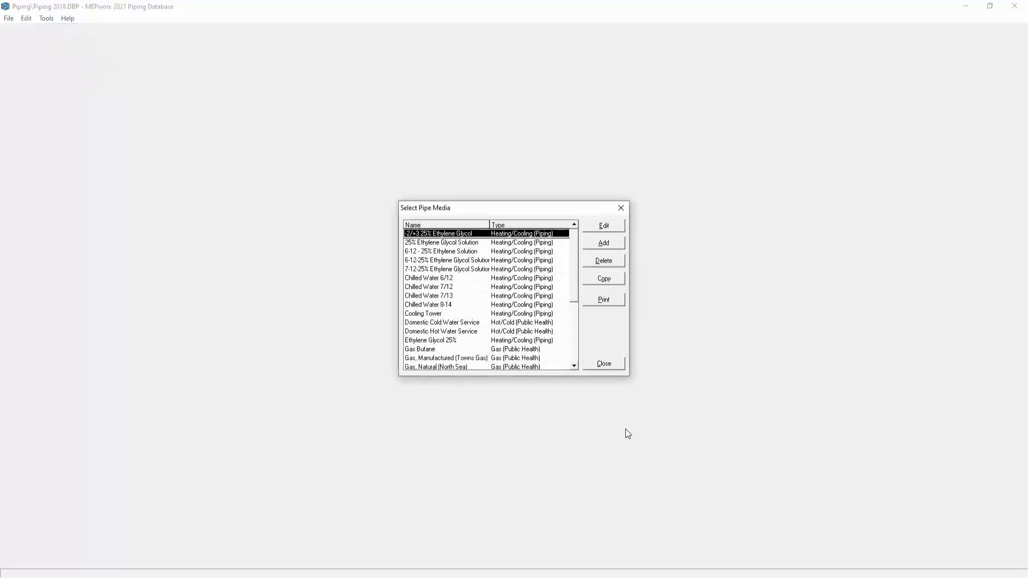
{"action": "left_click_drag", "start_coordinate": [484, 224], "coordinate": [512, 223]}
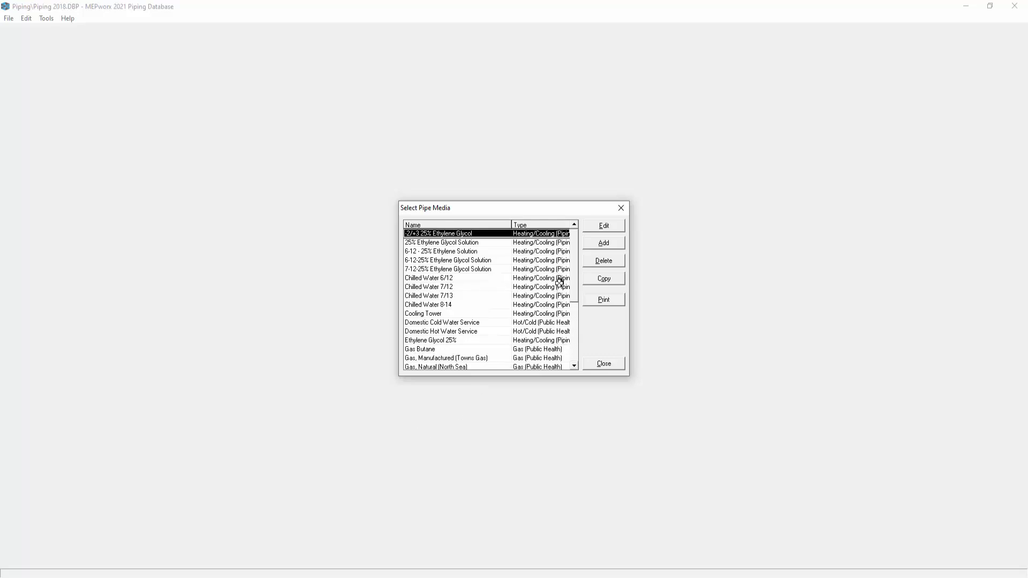
{"action": "left_click_drag", "start_coordinate": [573, 270], "coordinate": [570, 314]}
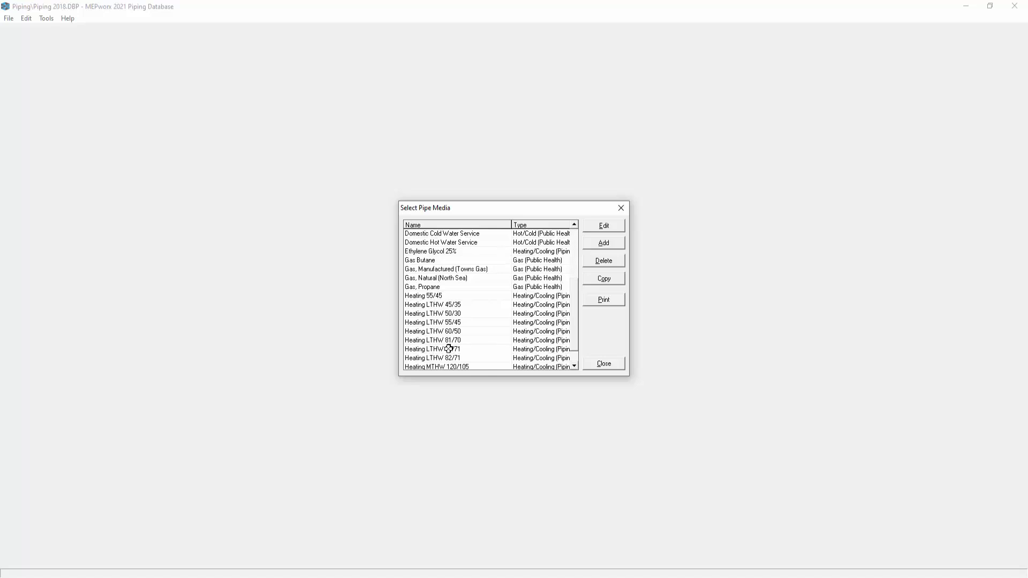
{"action": "left_click", "coordinate": [432, 331]}
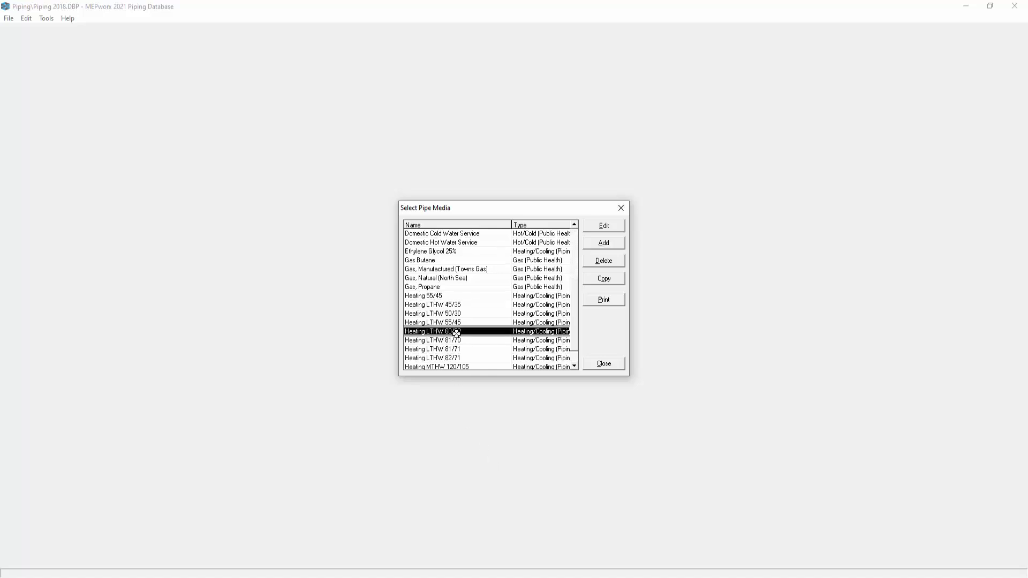
{"action": "left_click", "coordinate": [601, 230]}
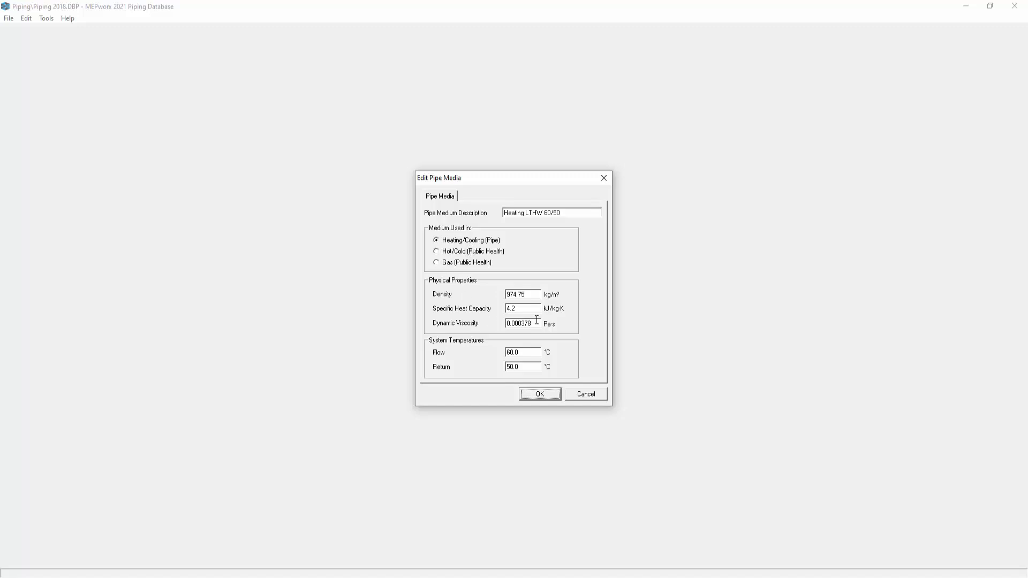
Step: Review the medium's density, specific heat capacity, dynamic viscosity, and flow and return temperatures, and close the pipe media list
{"action": "double_click", "coordinate": [528, 295]}
{"action": "double_click", "coordinate": [524, 310]}
{"action": "double_click", "coordinate": [540, 323]}
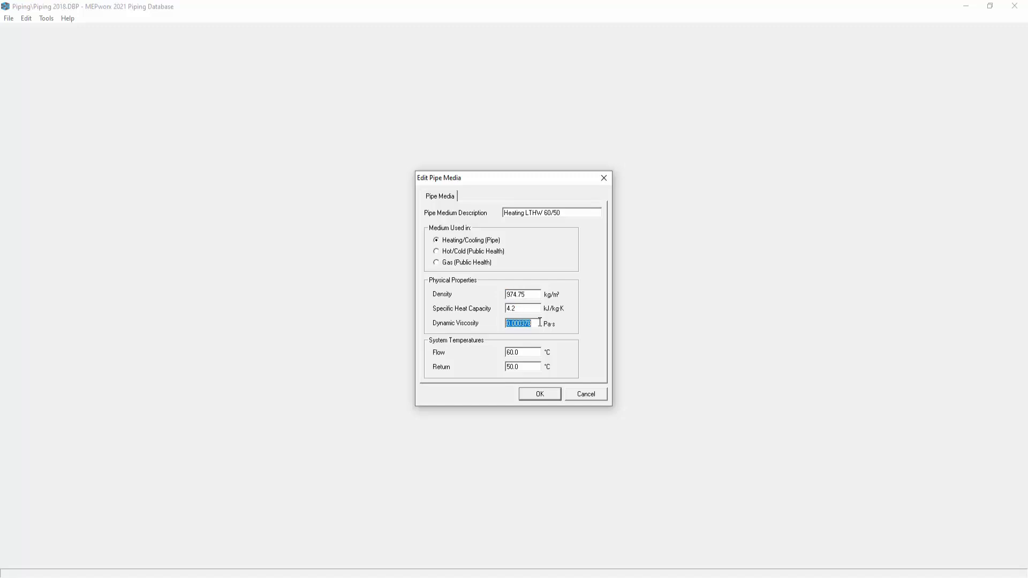
{"action": "double_click", "coordinate": [531, 355]}
{"action": "double_click", "coordinate": [528, 367]}
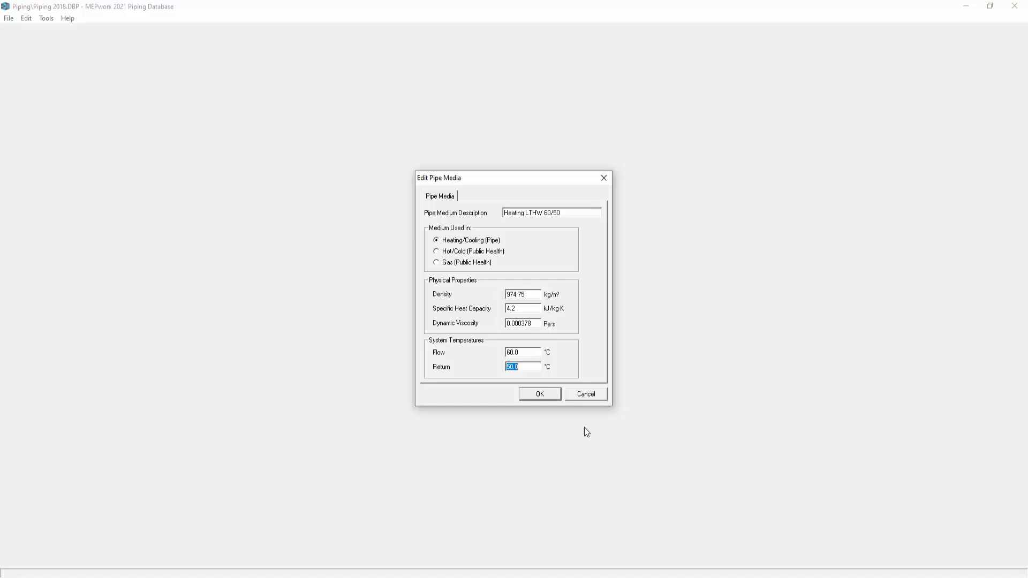
{"action": "left_click", "coordinate": [534, 395]}
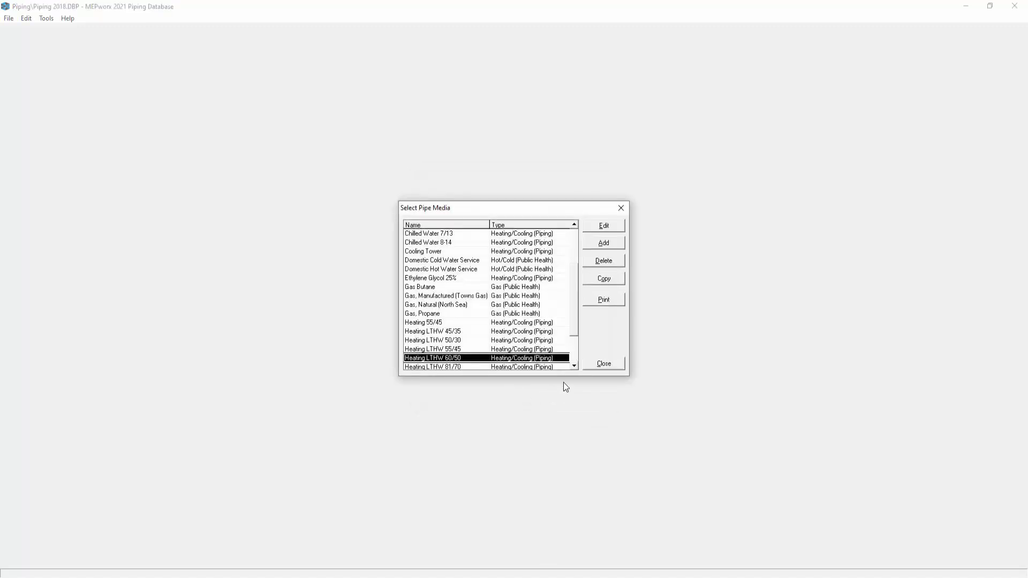
{"action": "left_click", "coordinate": [591, 366]}
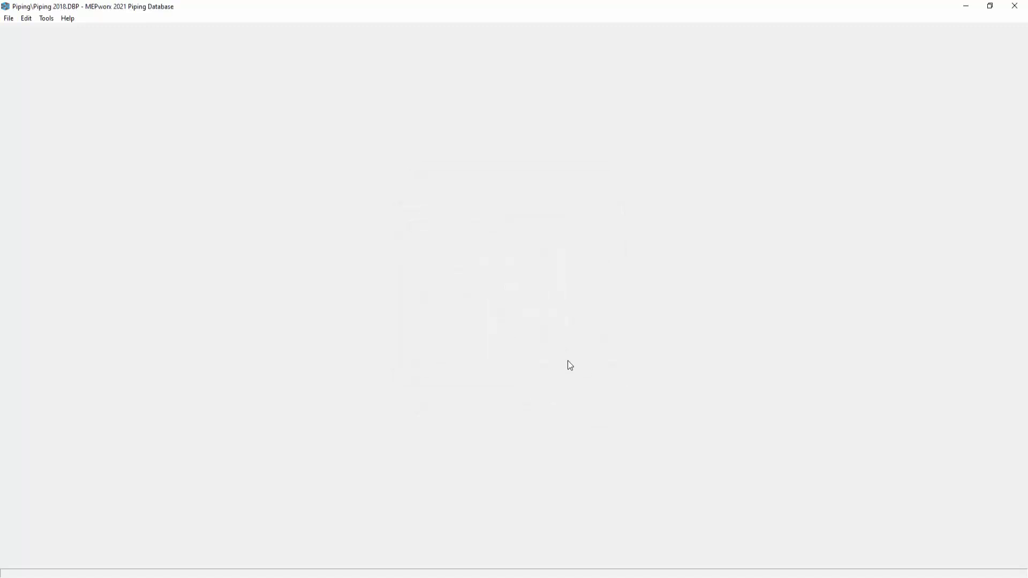
Step: Browse the selection rules and duplicate the rule LT Heating 55/45 deg Fusiotherm Crown SA insulation
{"action": "left_click", "coordinate": [25, 21]}
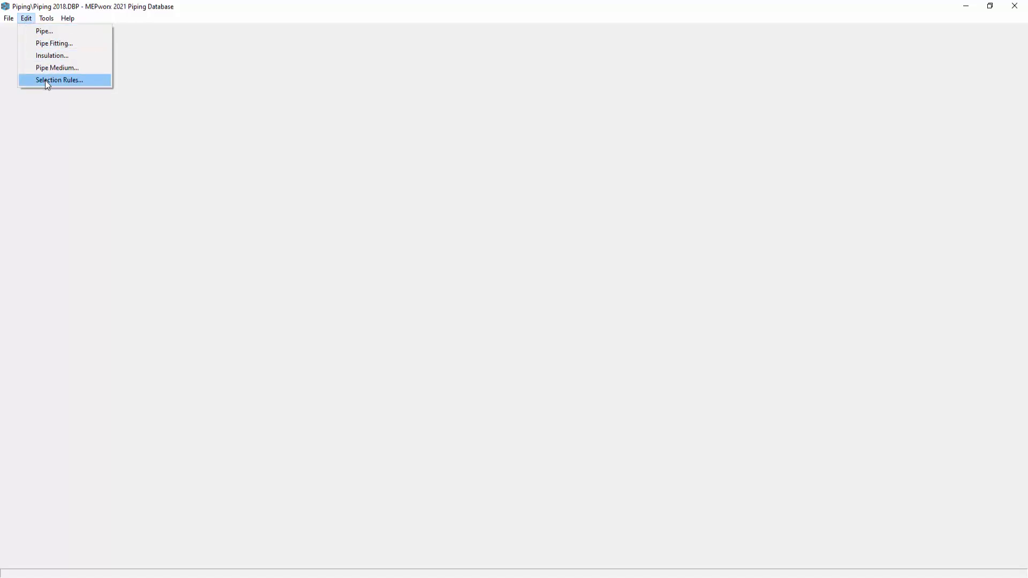
{"action": "left_click", "coordinate": [26, 18]}
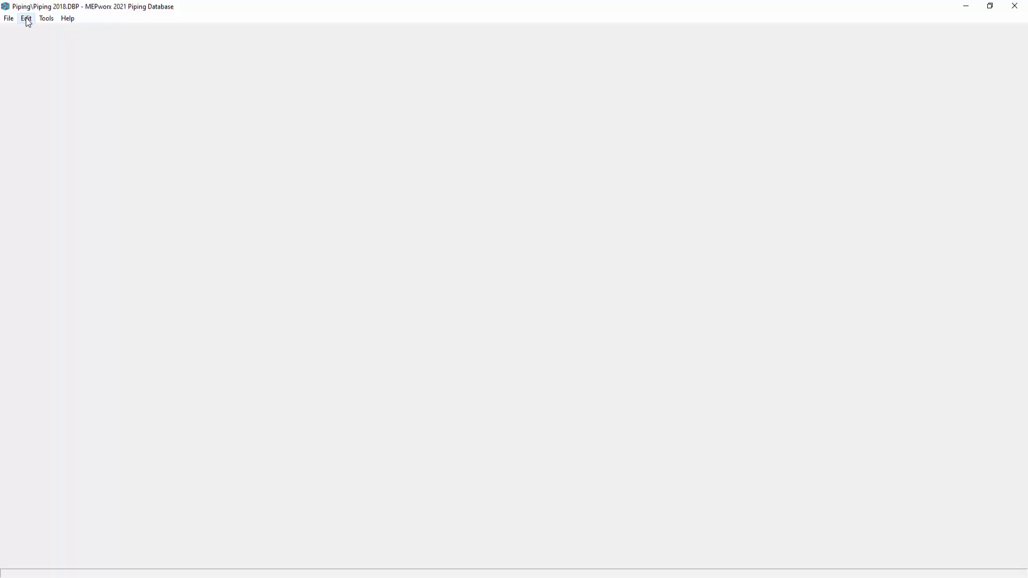
{"action": "left_click", "coordinate": [26, 18]}
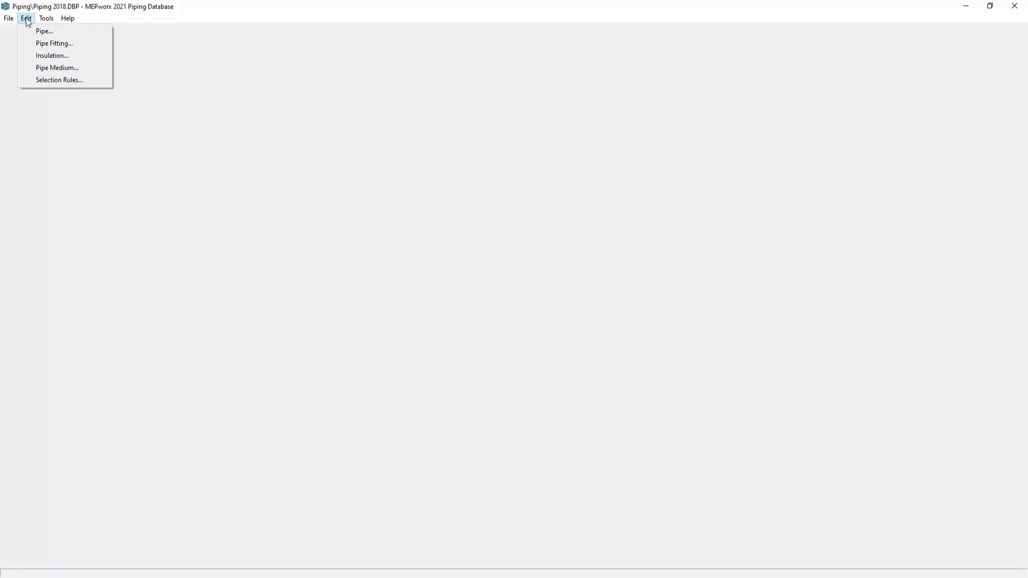
{"action": "left_click", "coordinate": [46, 81]}
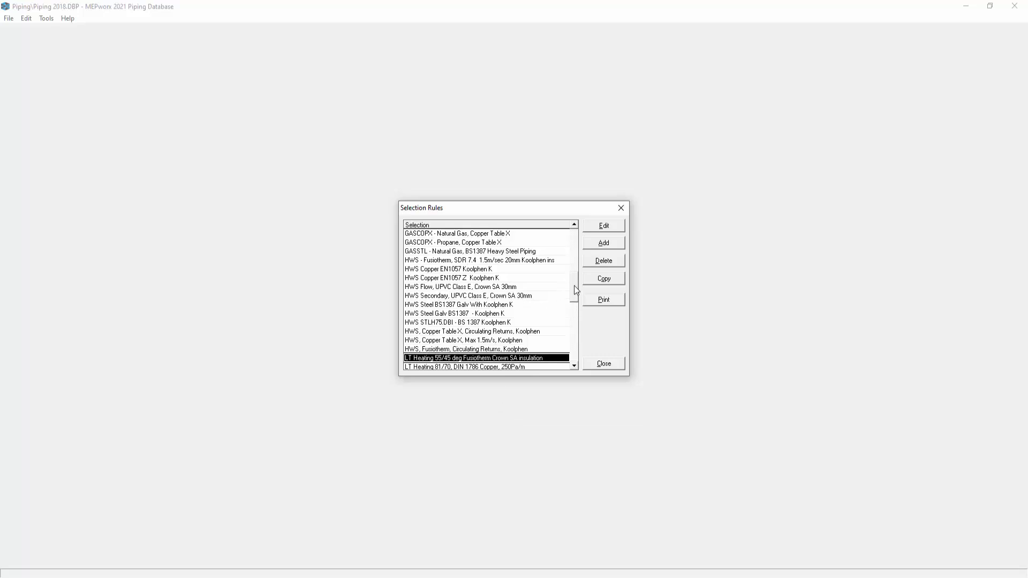
{"action": "left_click_drag", "start_coordinate": [575, 251], "coordinate": [577, 242]}
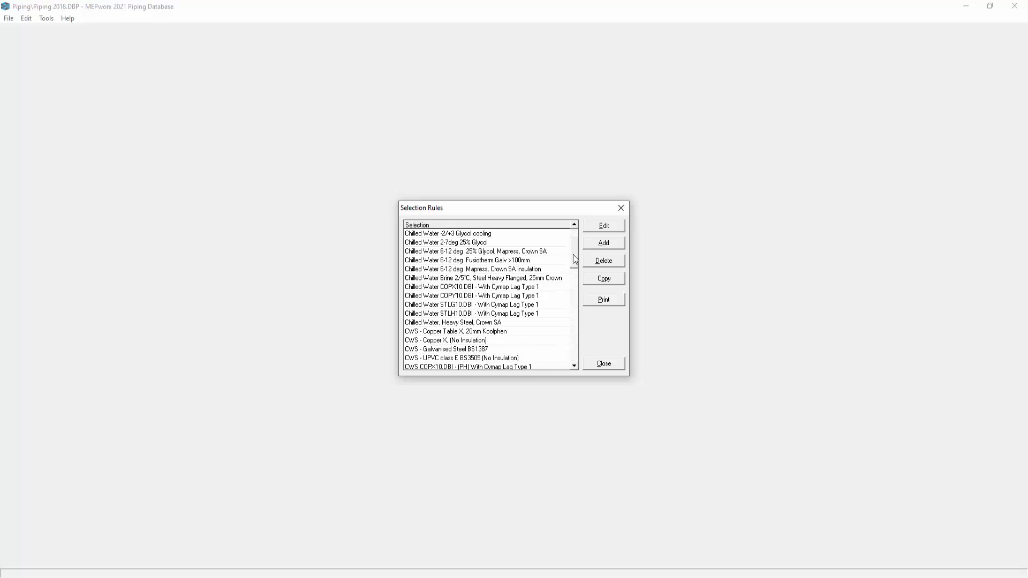
{"action": "scroll", "coordinate": [575, 257], "scroll_direction": "down", "scroll_amount": 1}
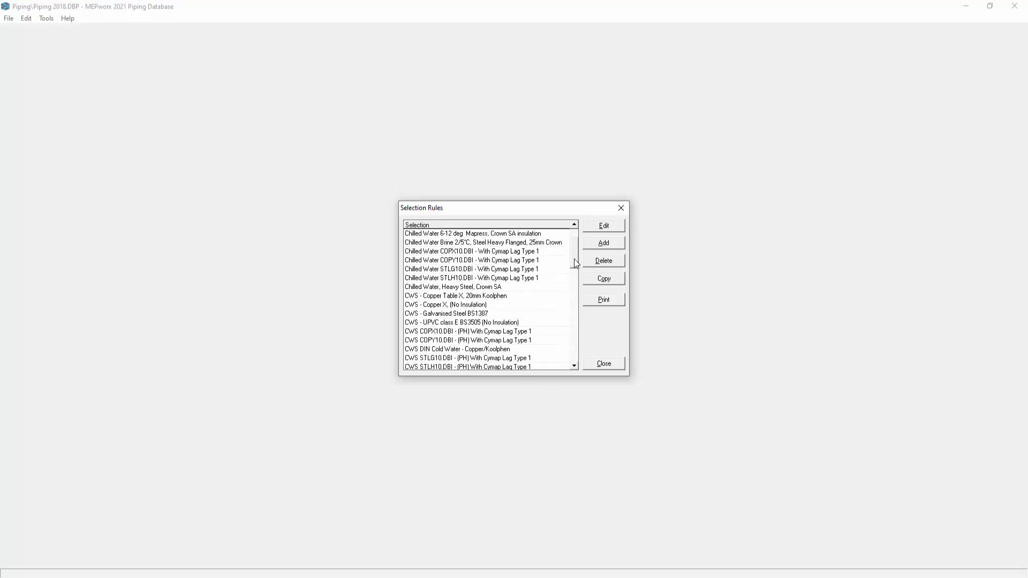
{"action": "left_click_drag", "start_coordinate": [575, 263], "coordinate": [572, 323]}
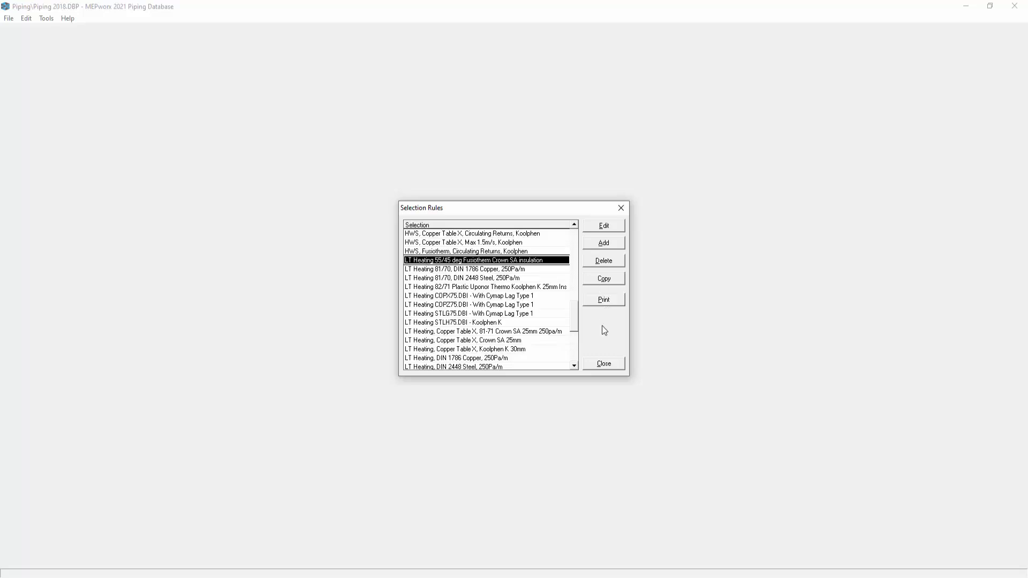
{"action": "left_click", "coordinate": [605, 279]}
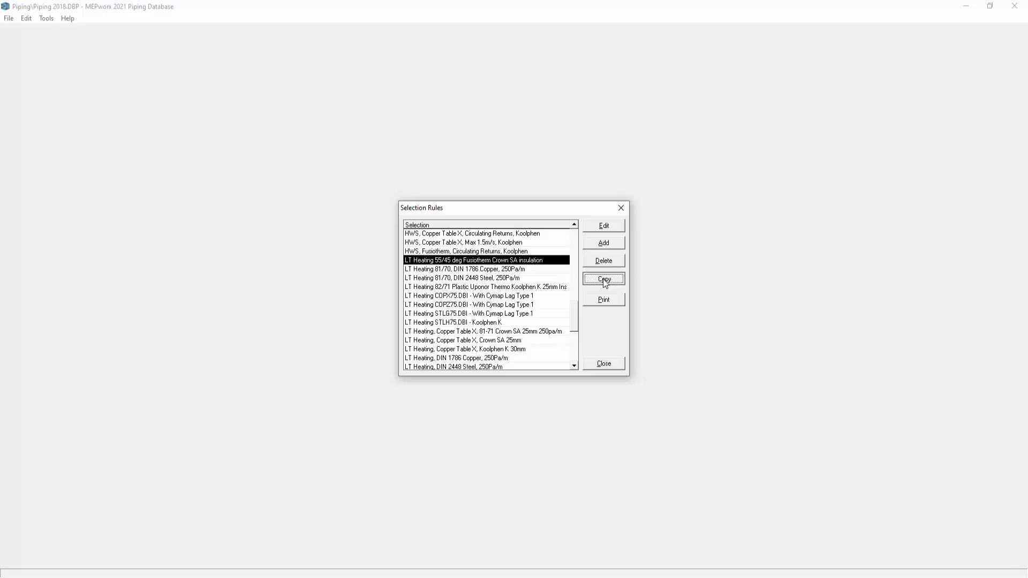
{"action": "left_click", "coordinate": [547, 332]}
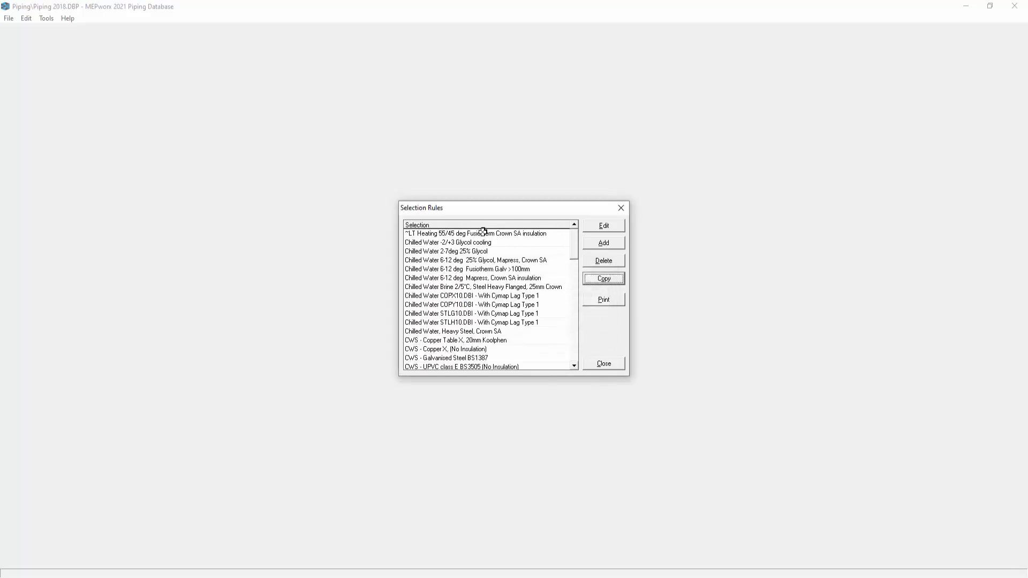
Step: Rename the copied rule as LT Heating 60/50 deg Fusiotherm Crown SA insulation and set its pipe medium to Heating LTHW 60/50
{"action": "left_click", "coordinate": [454, 234]}
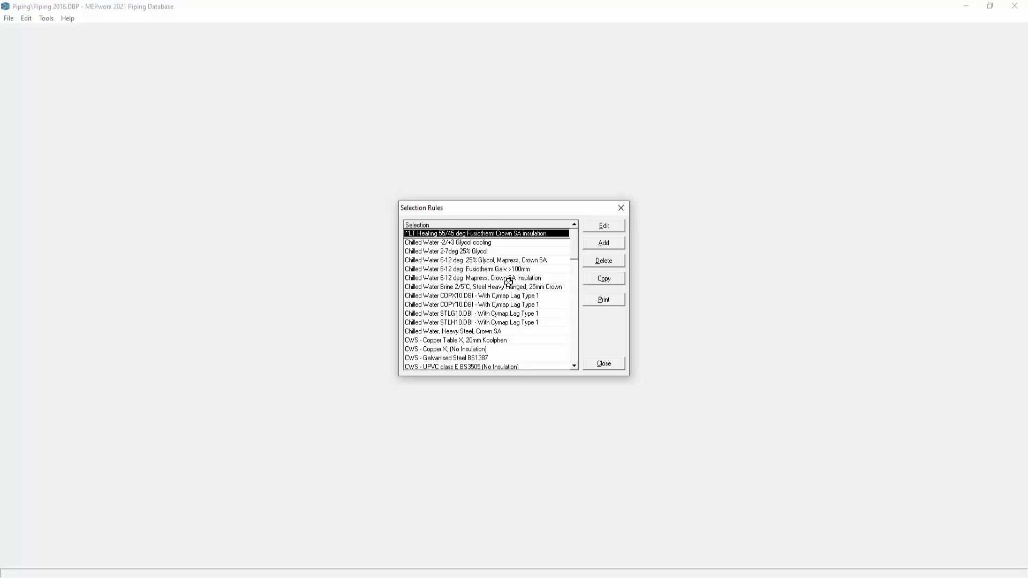
{"action": "left_click", "coordinate": [602, 226]}
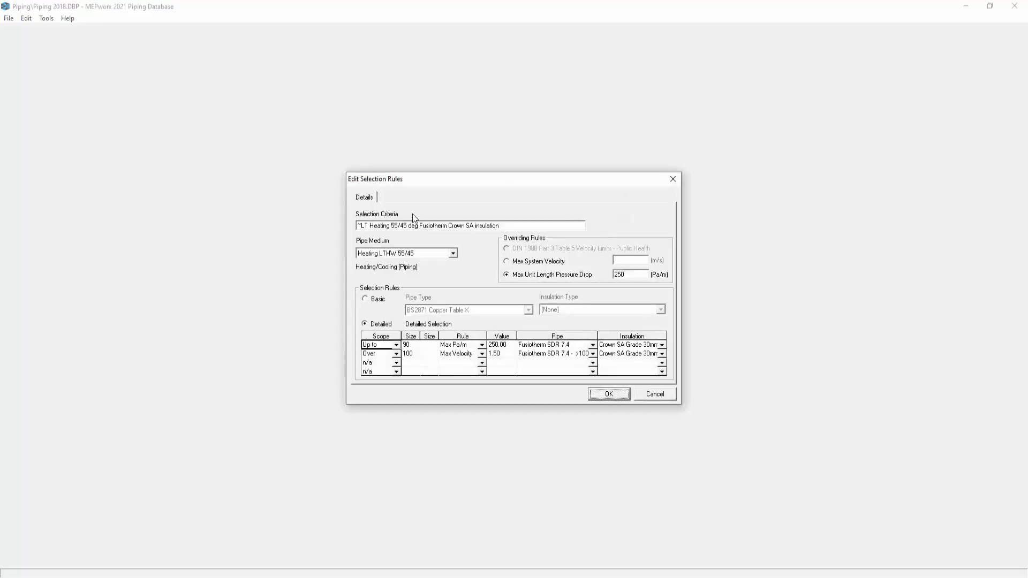
{"action": "left_click", "coordinate": [361, 228]}
{"action": "left_click", "coordinate": [362, 228]}
{"action": "key", "text": "Delete"}
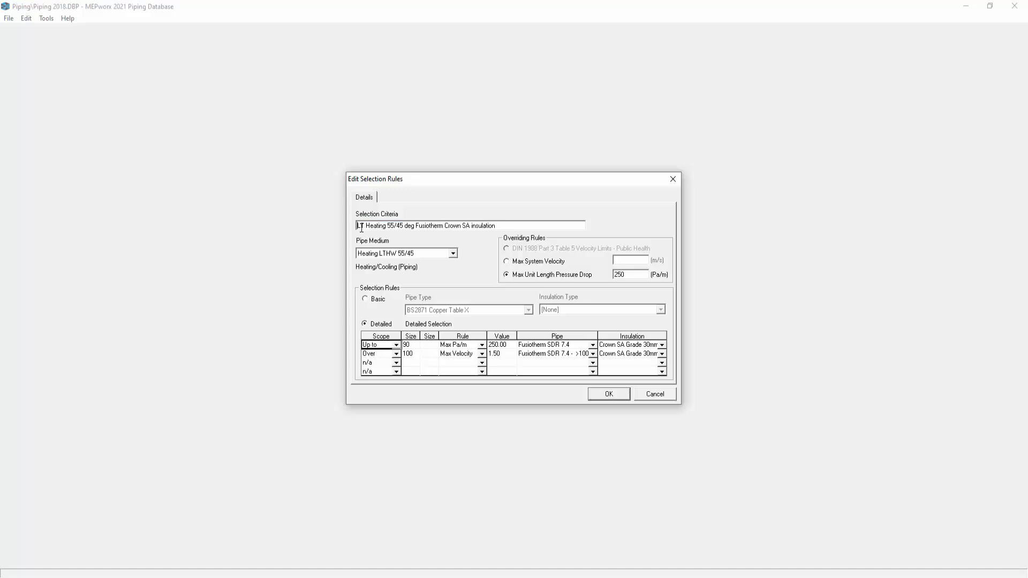
{"action": "left_click_drag", "start_coordinate": [387, 225], "coordinate": [394, 224]}
{"action": "type", "text": "60"}
{"action": "left_click_drag", "start_coordinate": [397, 225], "coordinate": [404, 225]}
{"action": "type", "text": "50"}
{"action": "left_click", "coordinate": [454, 254]}
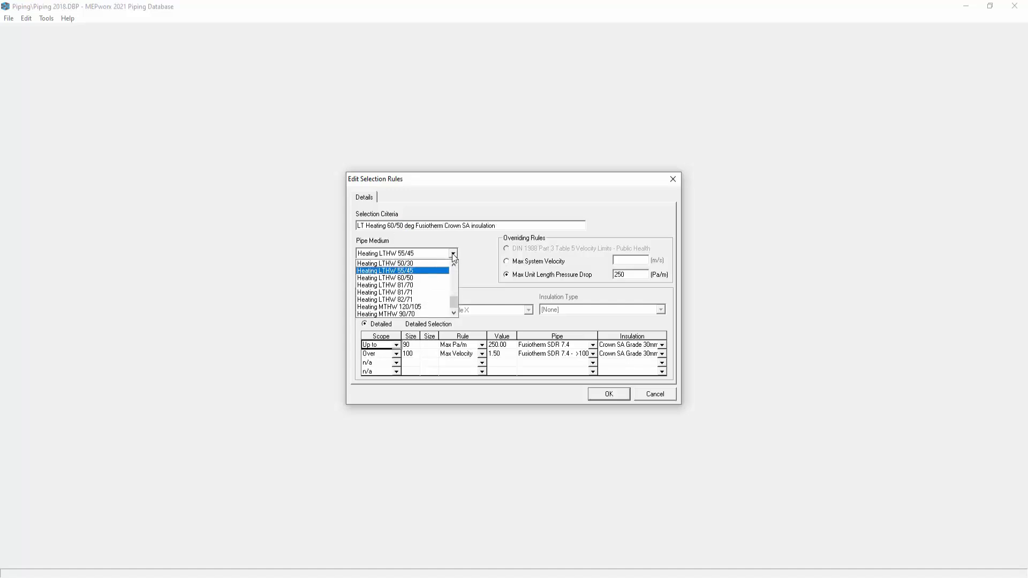
{"action": "left_click", "coordinate": [407, 278]}
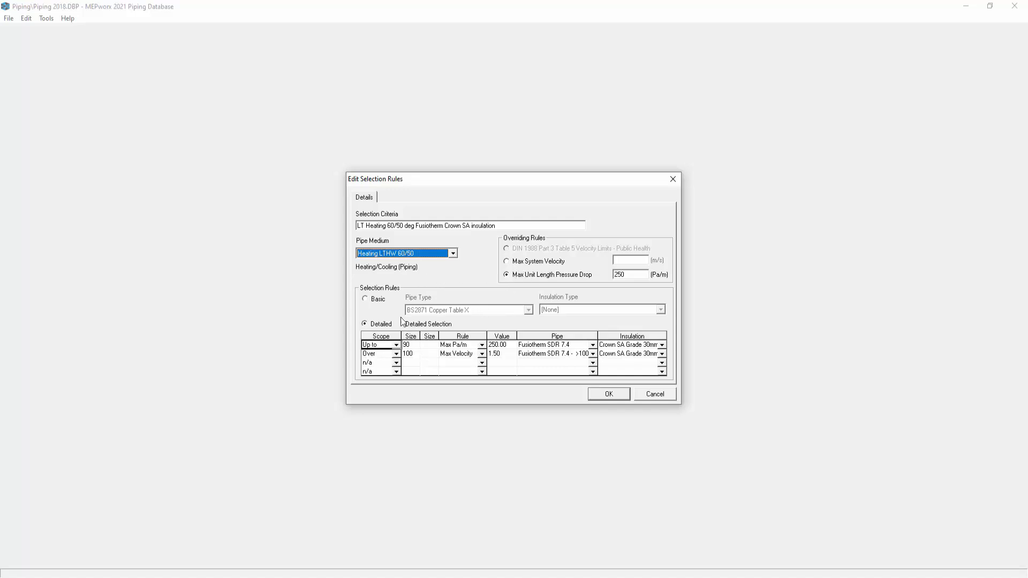
Step: Switch the 60/50 rule to basic selection with BS2871 Copper Table X pipe and Rockwool RockLap H&V 25 insulation, and close the rules list
{"action": "left_click", "coordinate": [372, 300]}
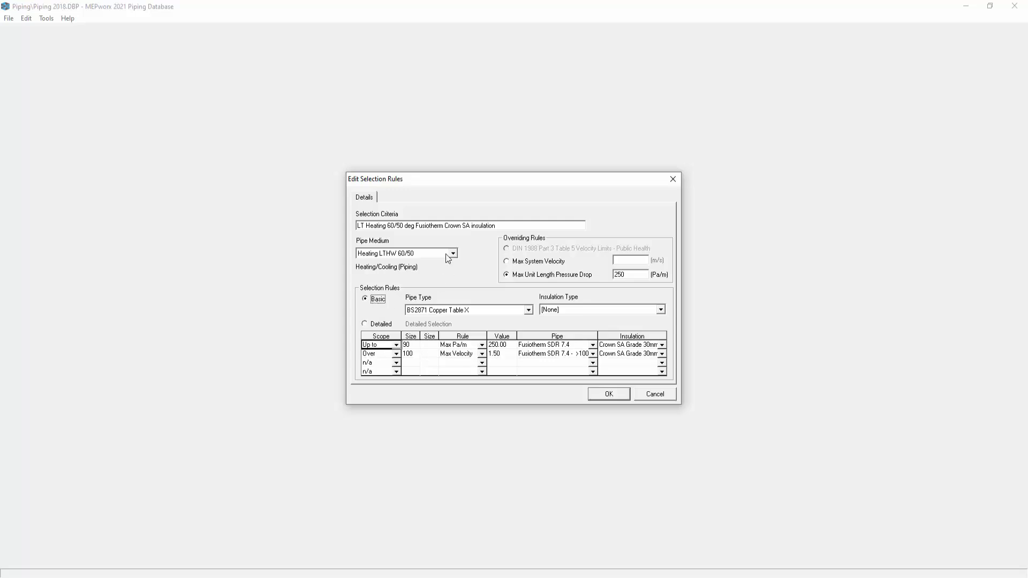
{"action": "left_click", "coordinate": [529, 311]}
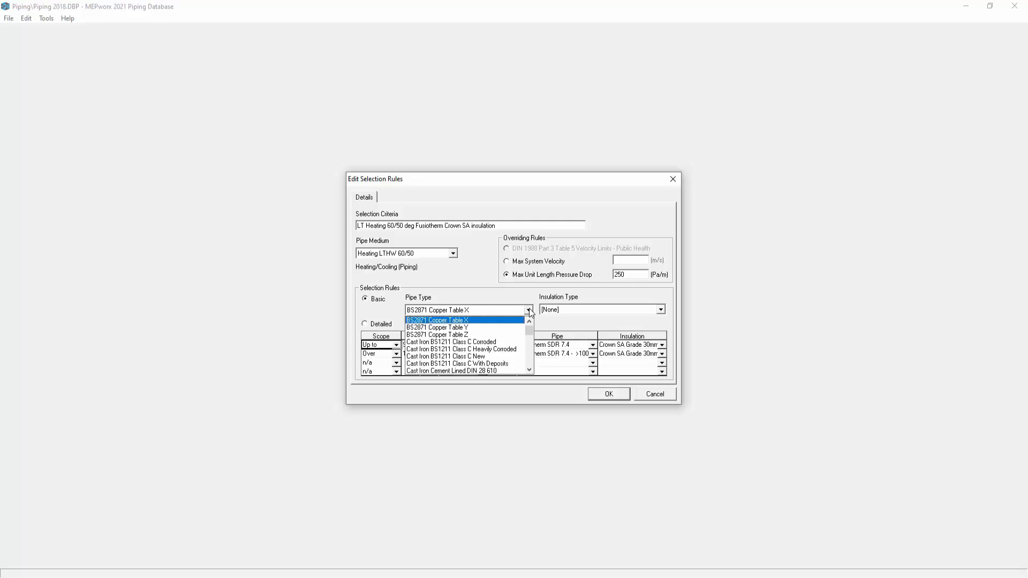
{"action": "left_click", "coordinate": [530, 311]}
{"action": "left_click", "coordinate": [662, 311]}
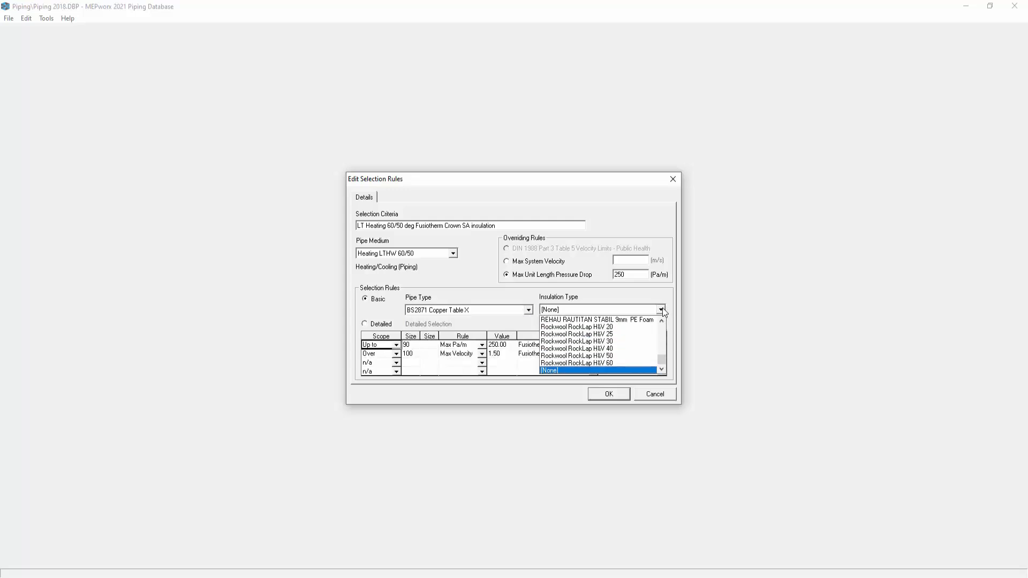
{"action": "left_click", "coordinate": [611, 334]}
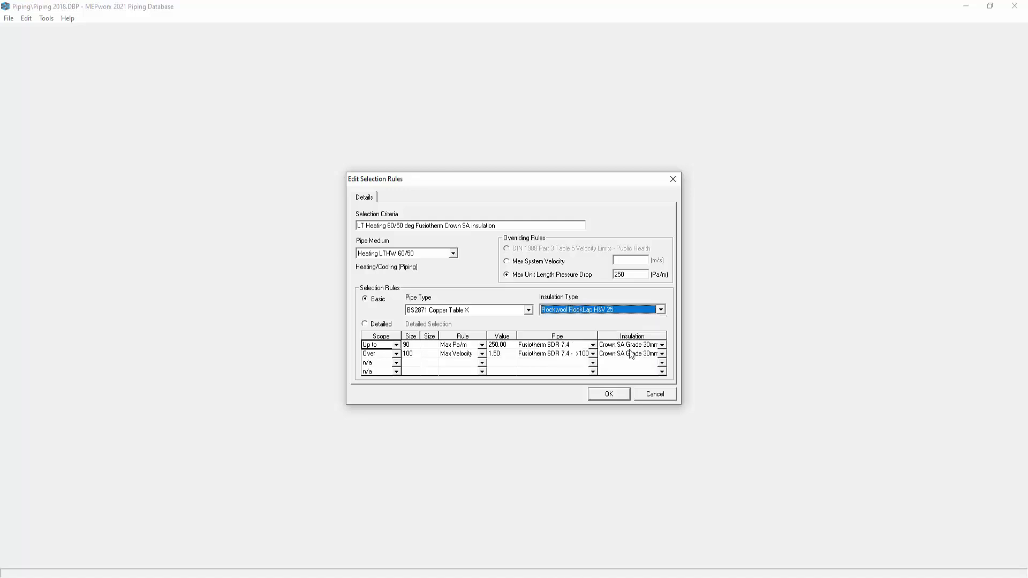
{"action": "left_click", "coordinate": [606, 395]}
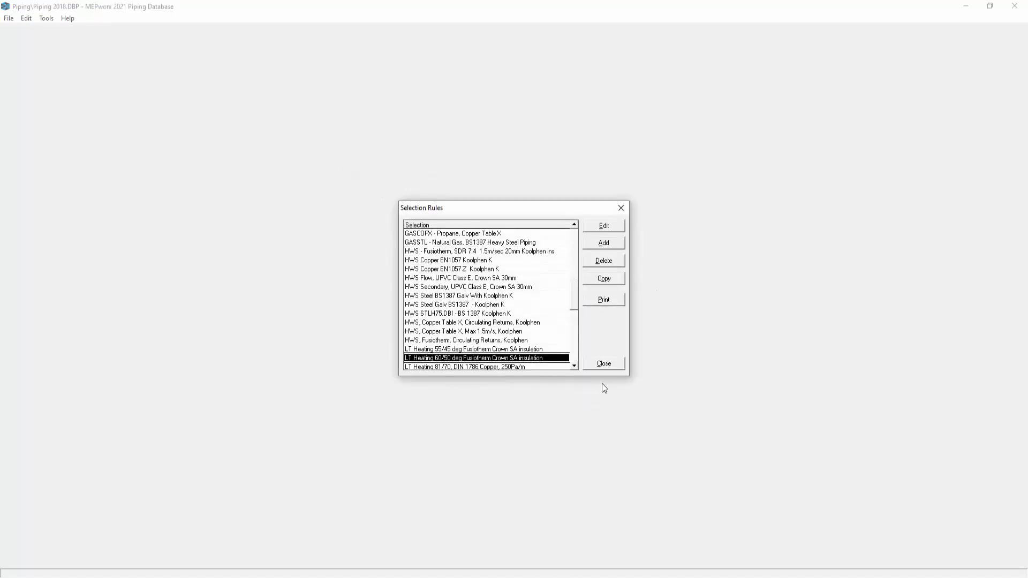
{"action": "left_click", "coordinate": [600, 366]}
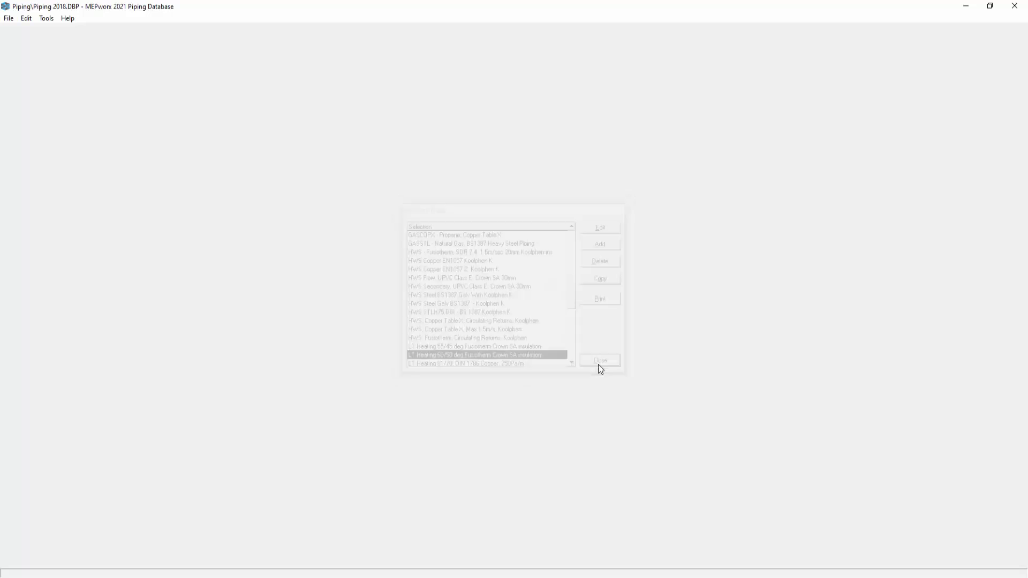
Step: Check the LT Heating 55/45 and 60/50 rules in the selection rules list, and save the piping database
{"action": "left_click", "coordinate": [27, 20]}
{"action": "left_click", "coordinate": [51, 81]}
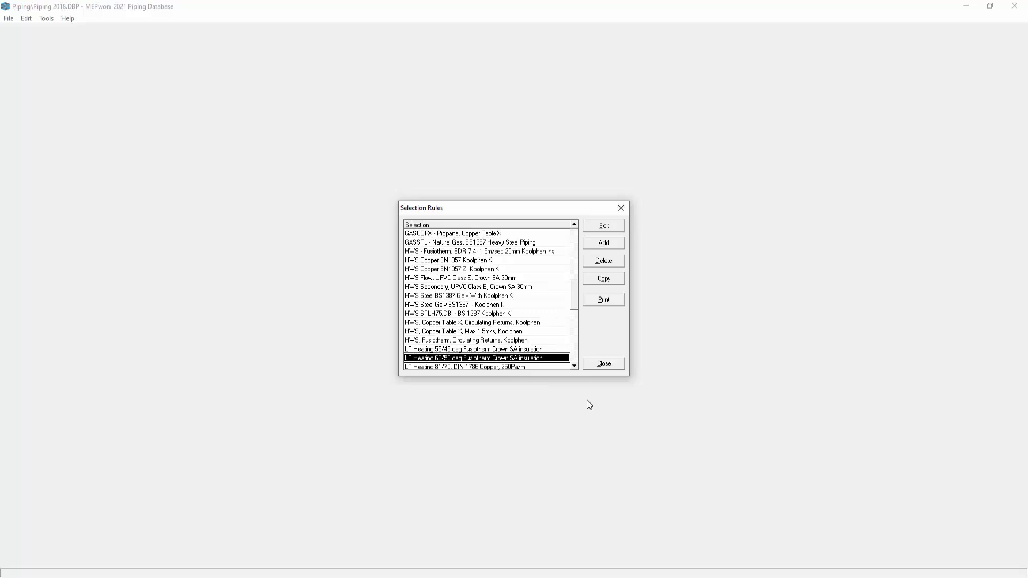
{"action": "left_click", "coordinate": [448, 351]}
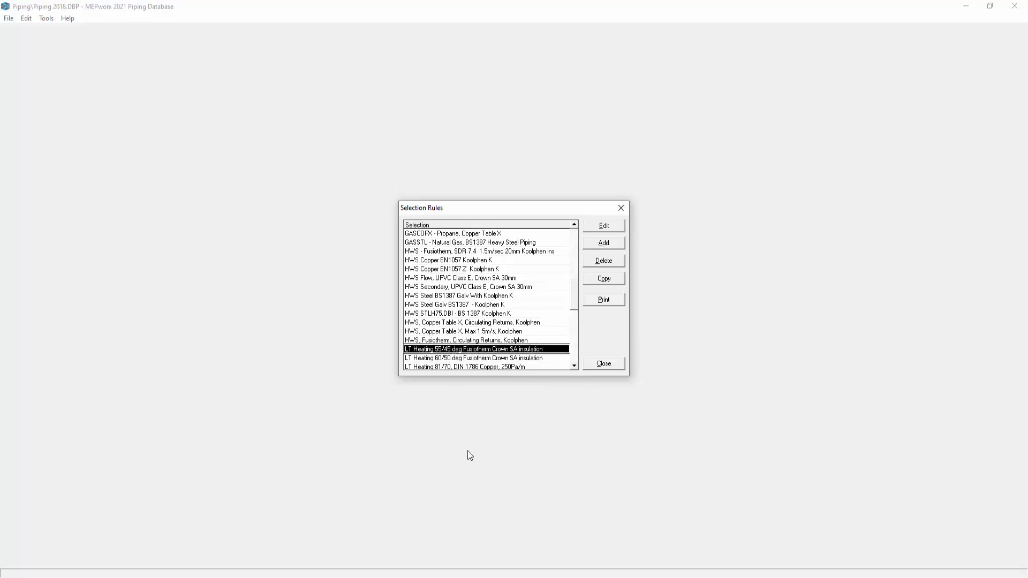
{"action": "left_click", "coordinate": [481, 359]}
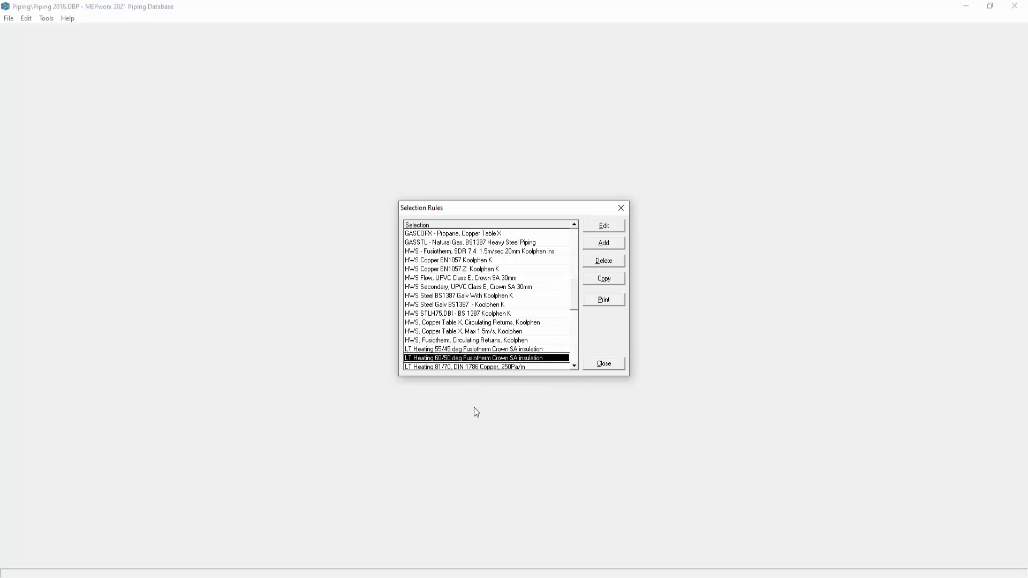
{"action": "left_click", "coordinate": [604, 364]}
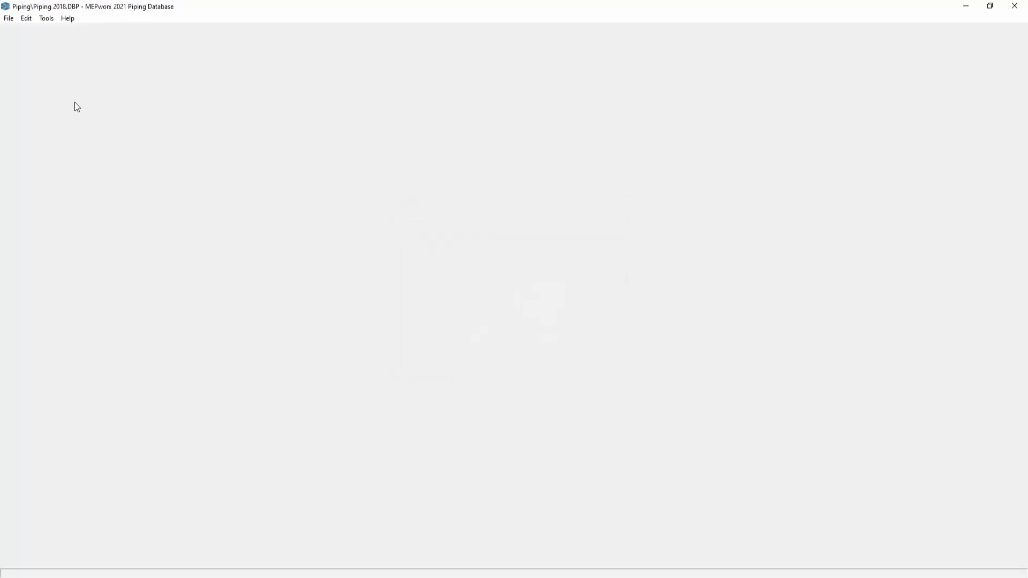
{"action": "left_click", "coordinate": [7, 19]}
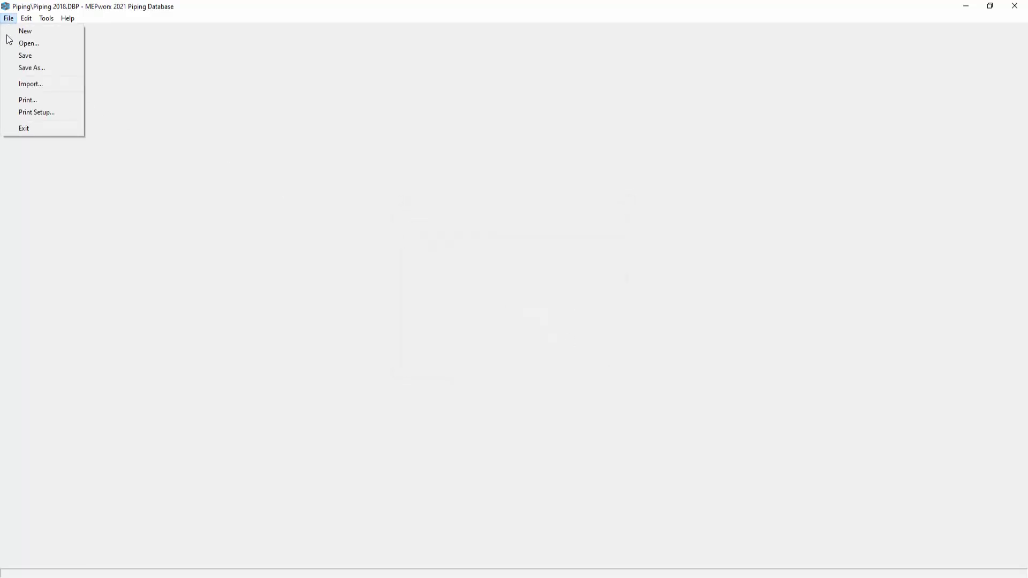
{"action": "left_click", "coordinate": [22, 56]}
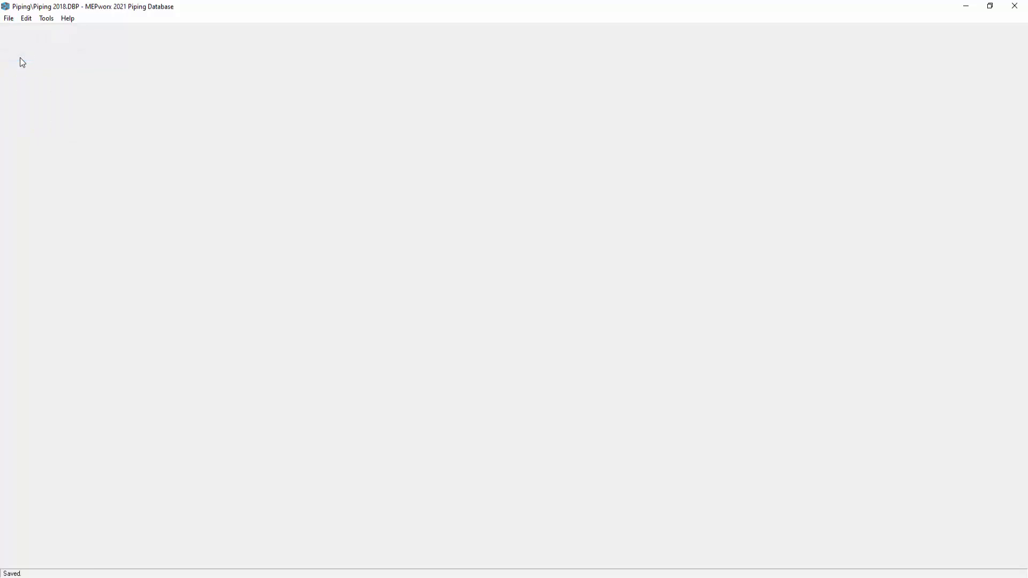